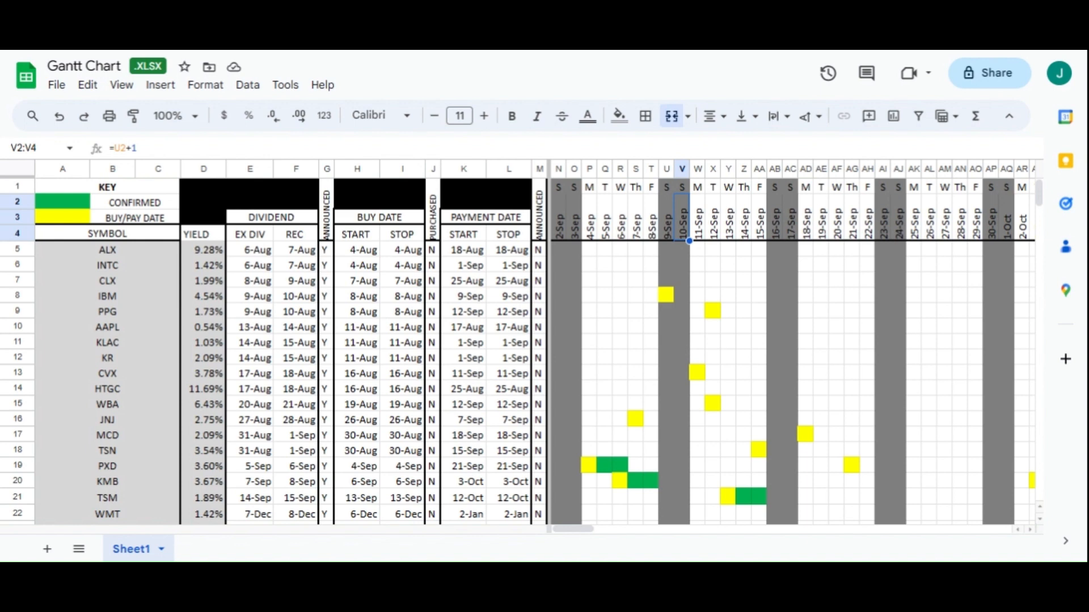
Set the PXD record date in F19 to 9/8/2023, and undo that change.
{"action": "left_click", "coordinate": [83, 472]}
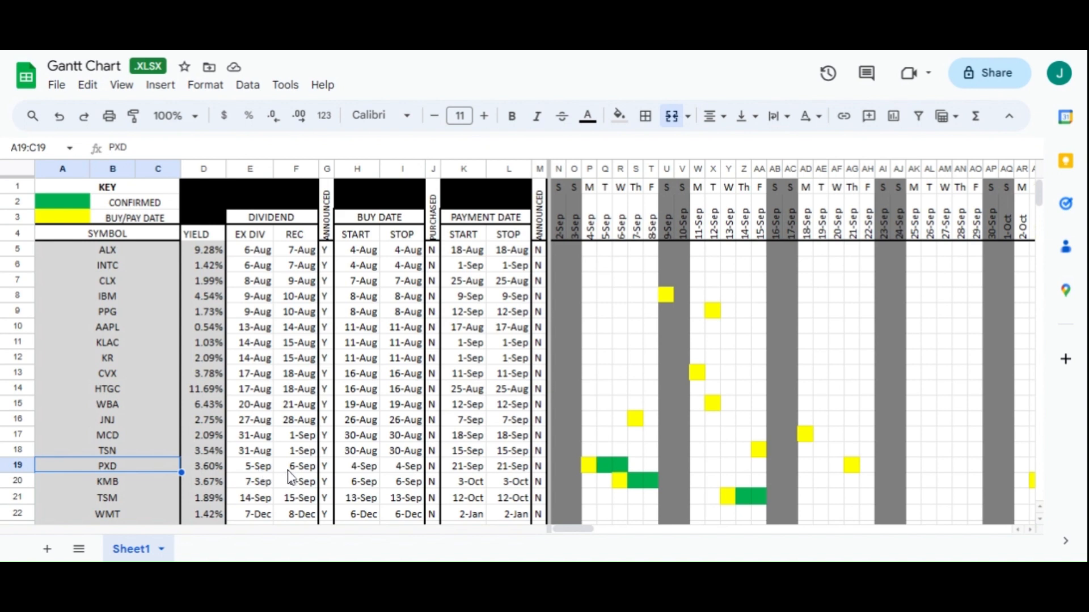
{"action": "left_click", "coordinate": [18, 465]}
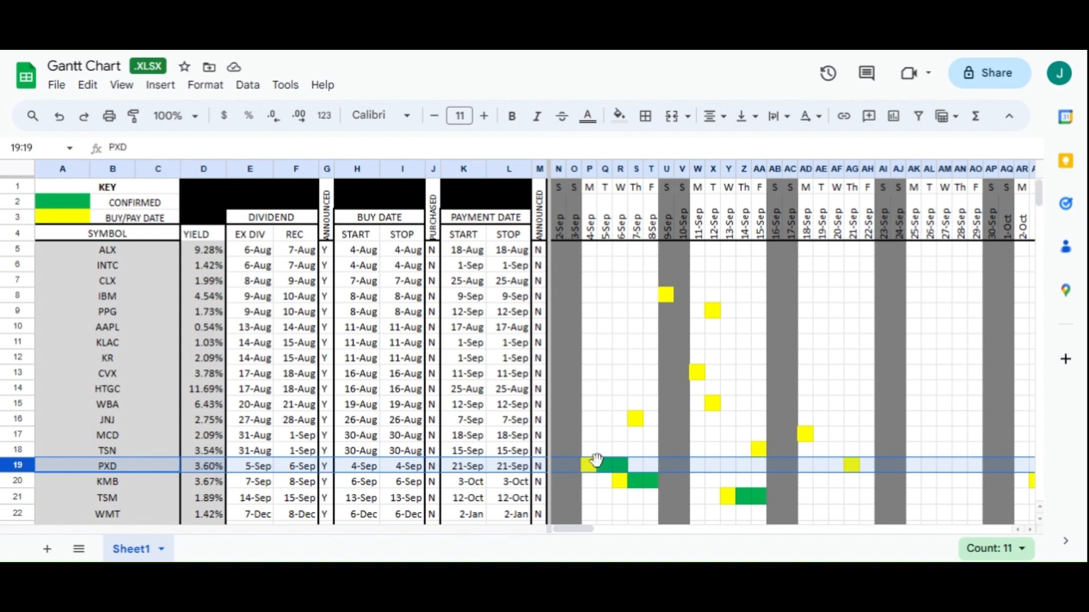
{"action": "left_click", "coordinate": [303, 471]}
{"action": "left_click", "coordinate": [119, 148]}
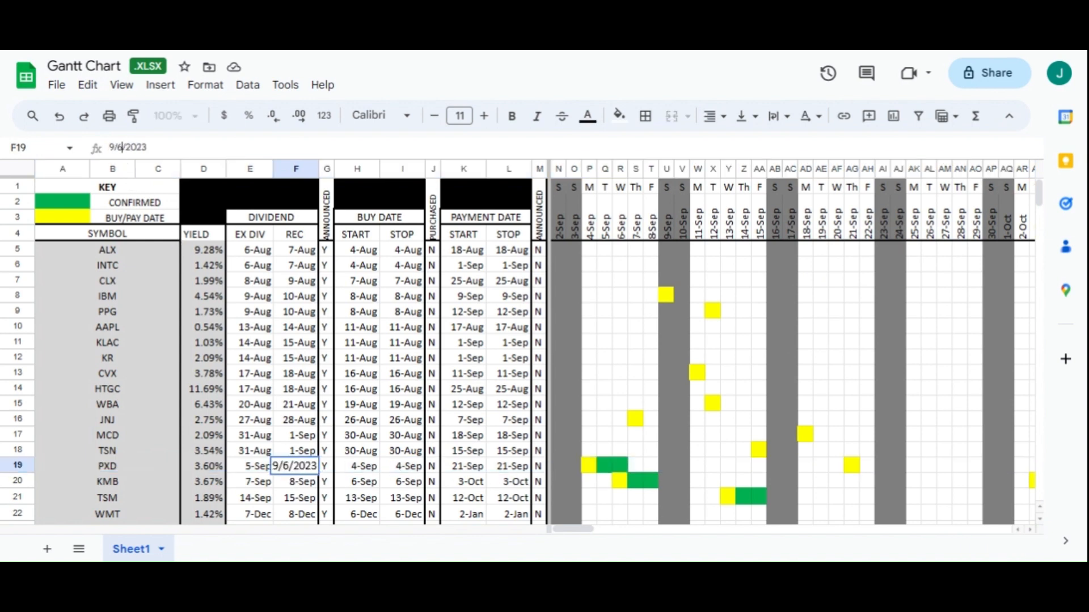
{"action": "key", "text": "BackSpace"}
{"action": "type", "text": "8"}
{"action": "key", "text": "Return"}
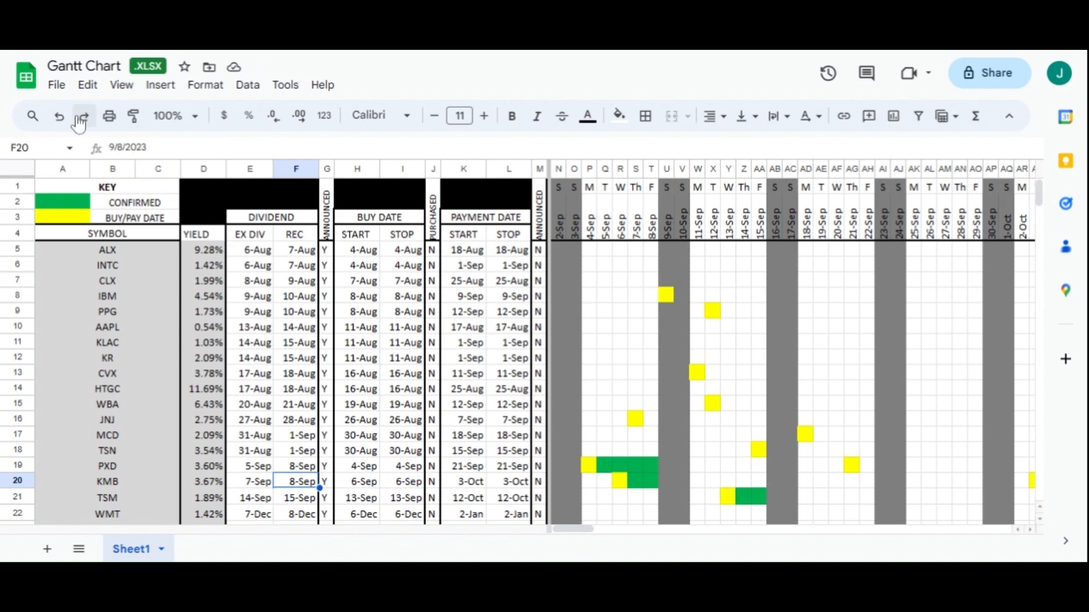
{"action": "left_click", "coordinate": [59, 115]}
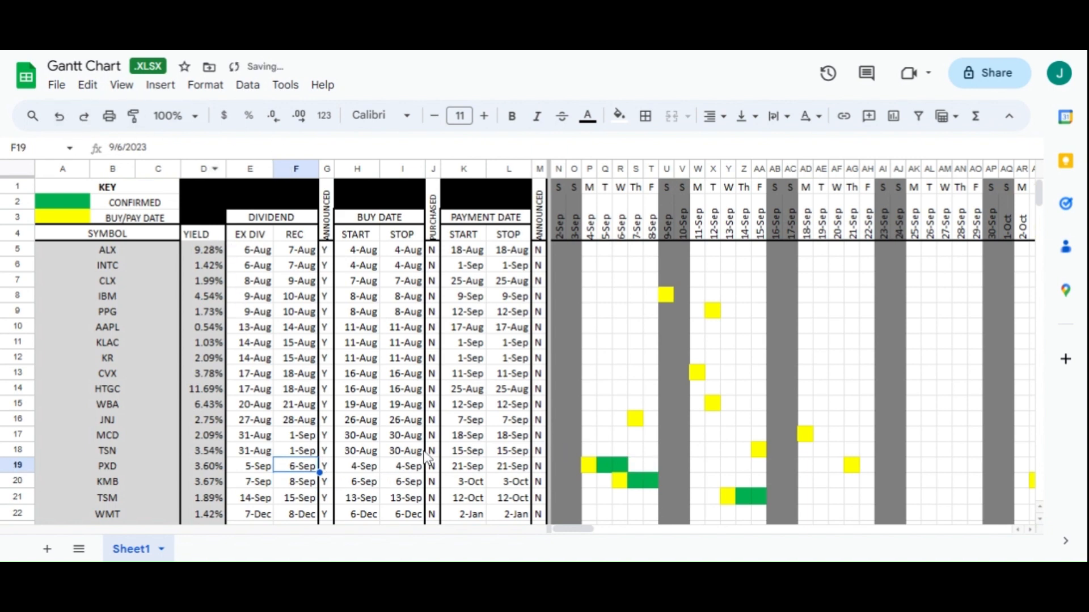
Switch the announced flag of the PXD dividend in G19 to N and back to Y.
{"action": "left_click", "coordinate": [329, 469]}
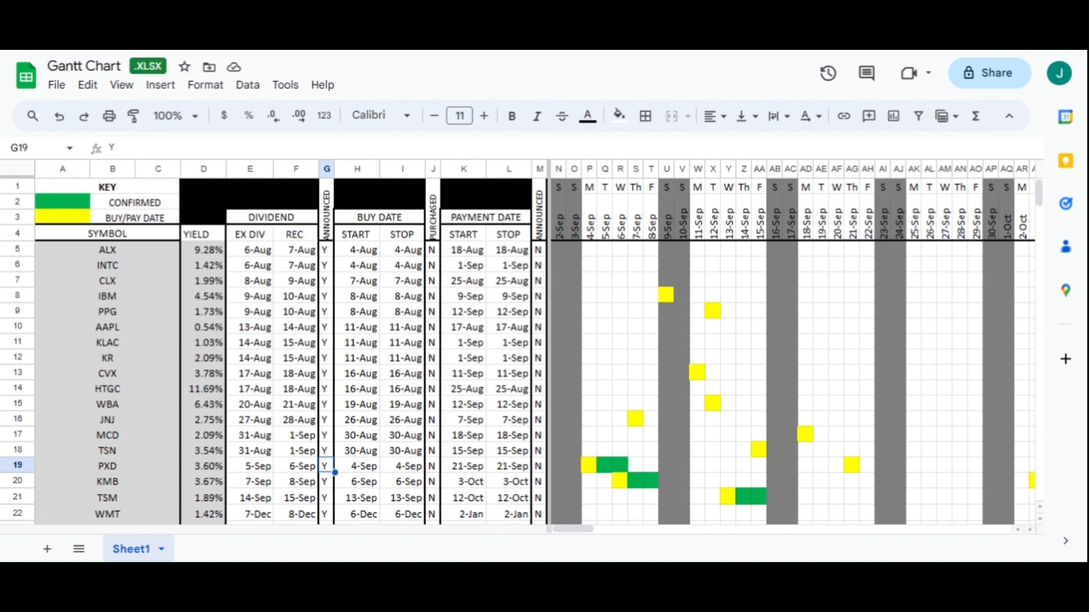
{"action": "type", "text": "N"}
{"action": "key", "text": "Return"}
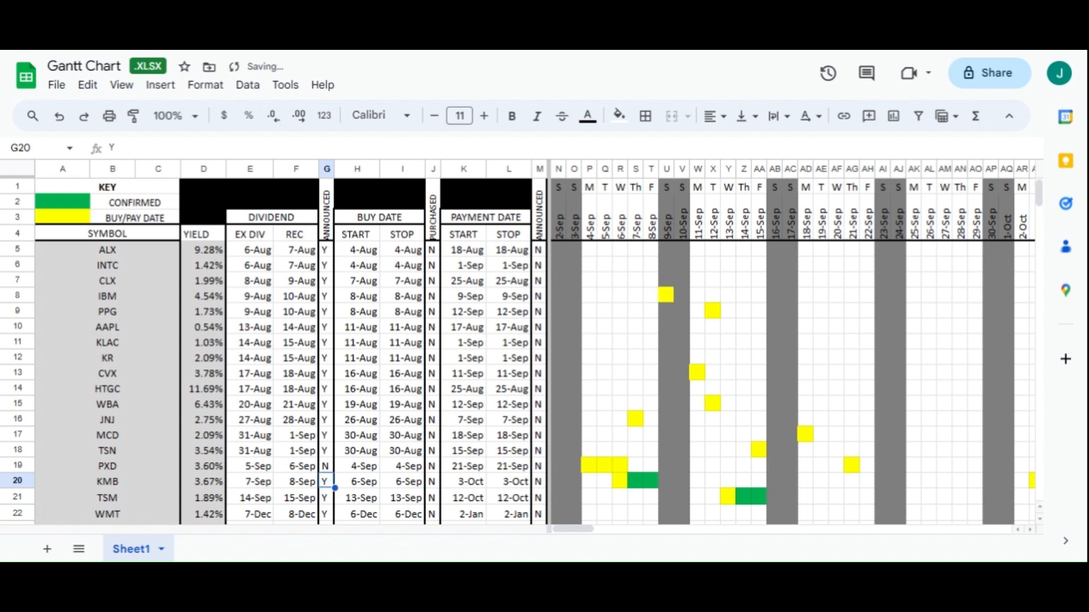
{"action": "left_click", "coordinate": [326, 469]}
{"action": "type", "text": "Y"}
{"action": "key", "text": "Return"}
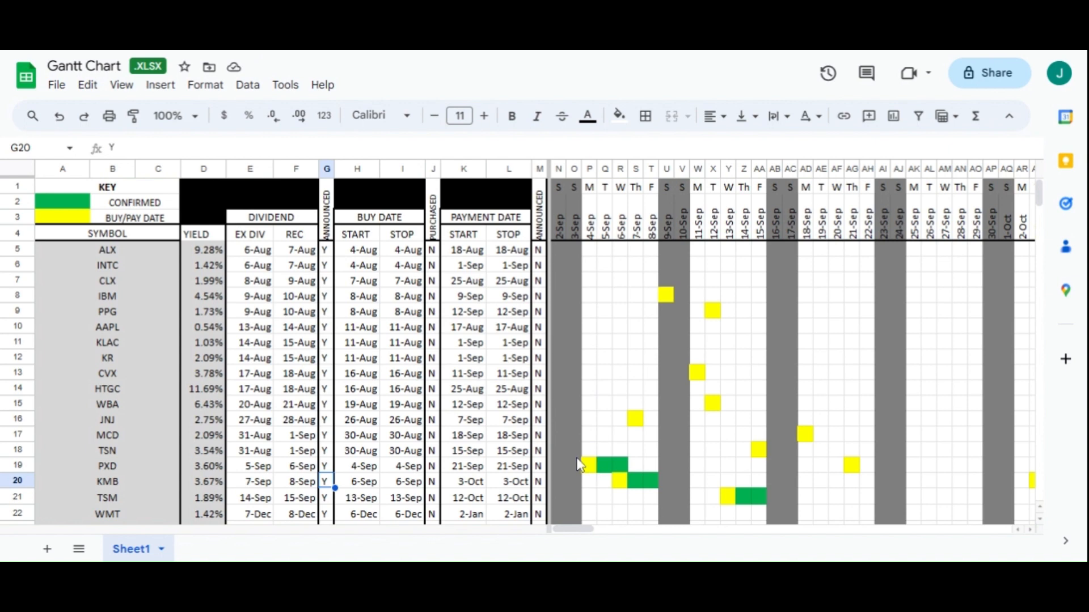
Set the timeline's first date in N2 to 9/10/2023.
{"action": "left_click", "coordinate": [558, 223]}
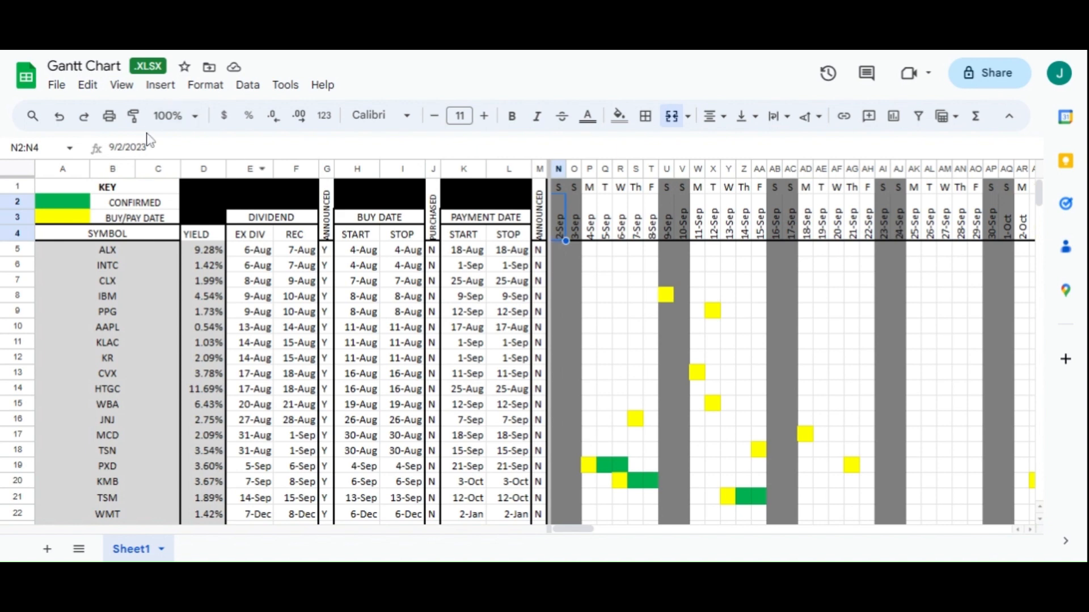
{"action": "left_click", "coordinate": [122, 147]}
{"action": "key", "text": "BackSpace"}
{"action": "type", "text": "10"}
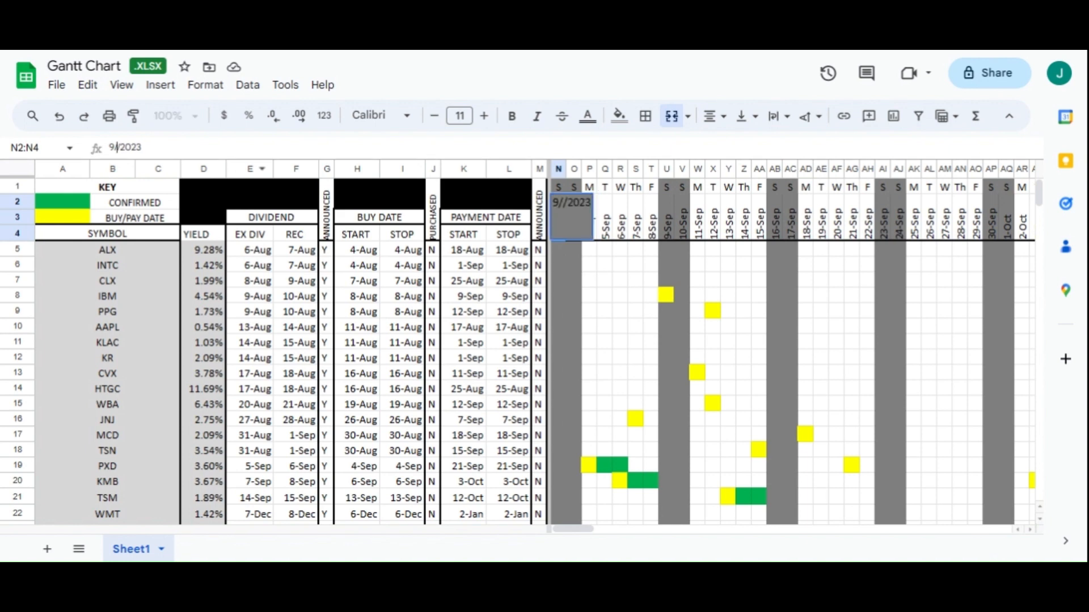
{"action": "key", "text": "Return"}
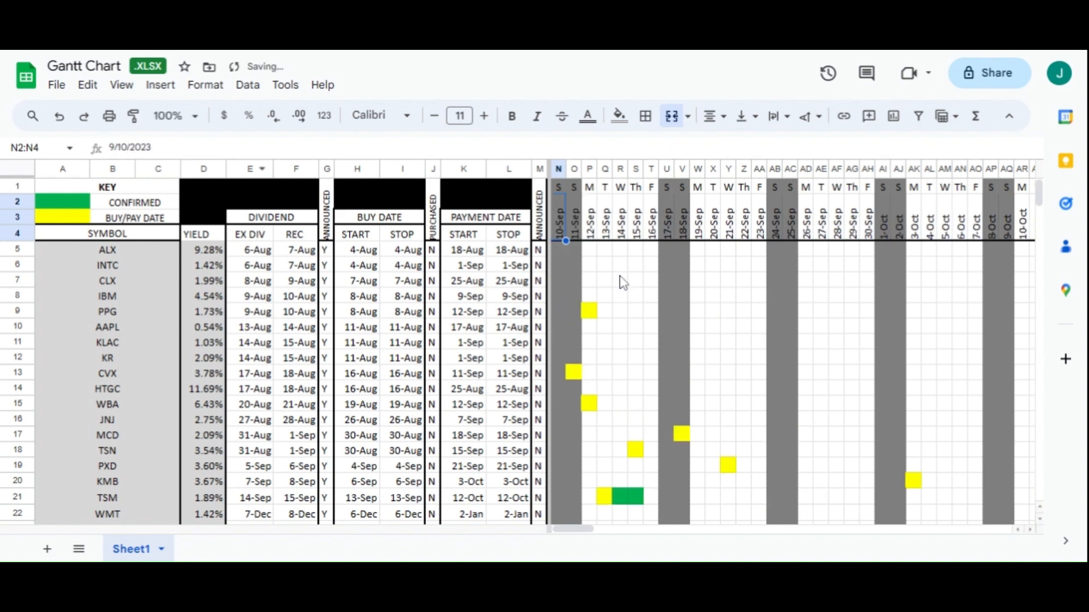
Inspect the formulas behind the following timeline dates, and undo the change to the first date.
{"action": "left_click", "coordinate": [574, 237]}
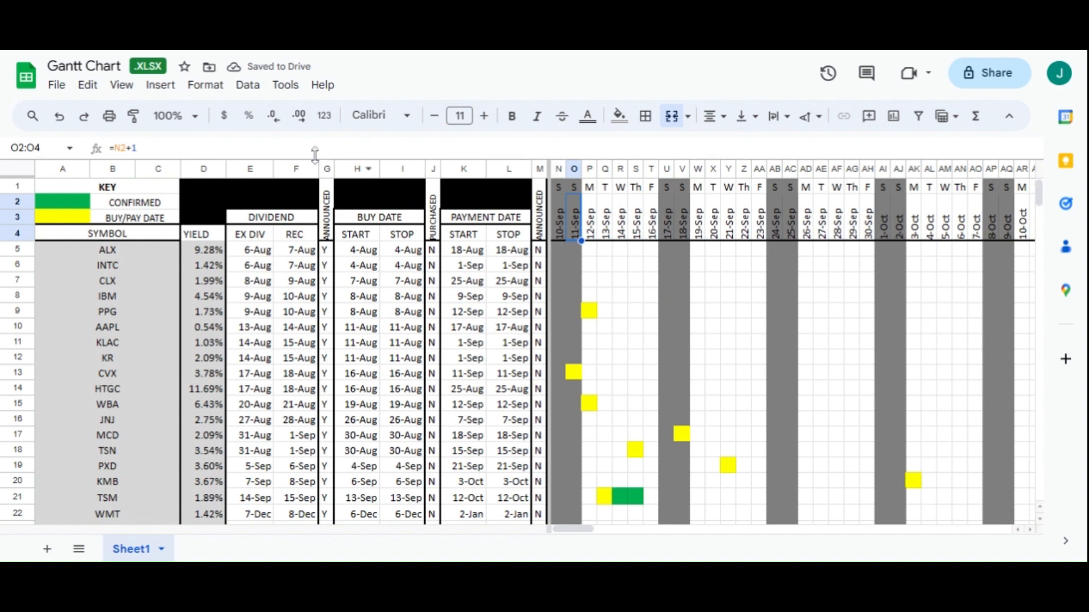
{"action": "left_click", "coordinate": [591, 228]}
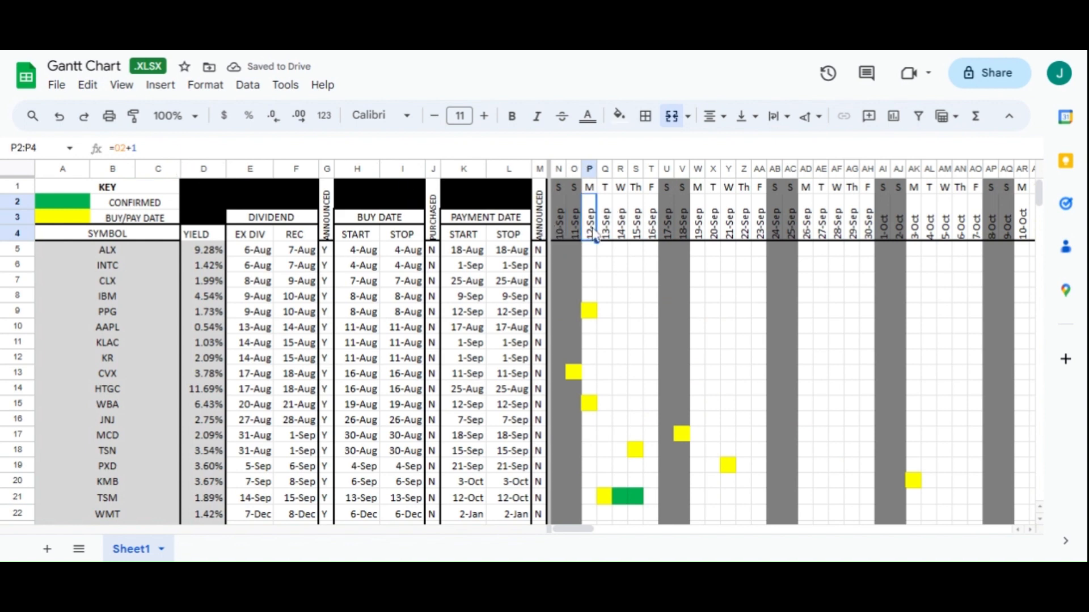
{"action": "left_click", "coordinate": [607, 232]}
{"action": "left_click_drag", "start_coordinate": [617, 230], "coordinate": [630, 229]}
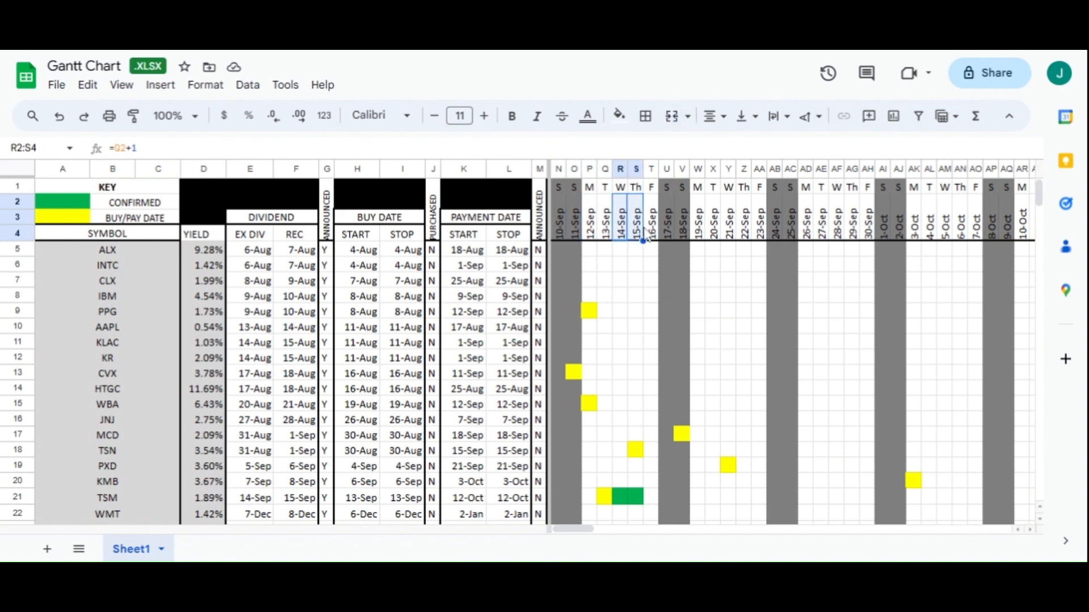
{"action": "left_click", "coordinate": [570, 239]}
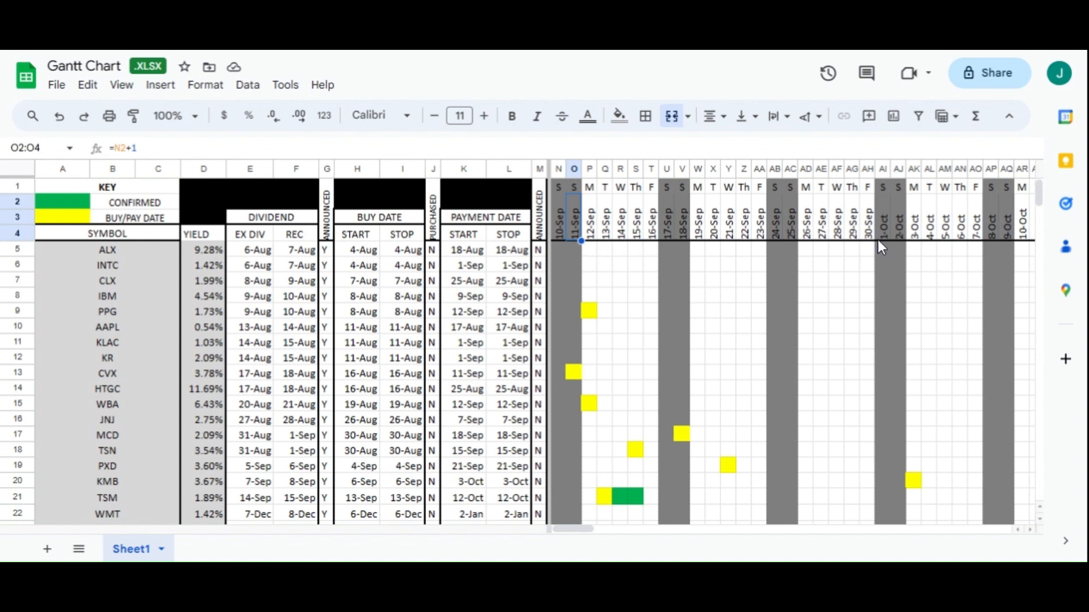
{"action": "left_click", "coordinate": [59, 116]}
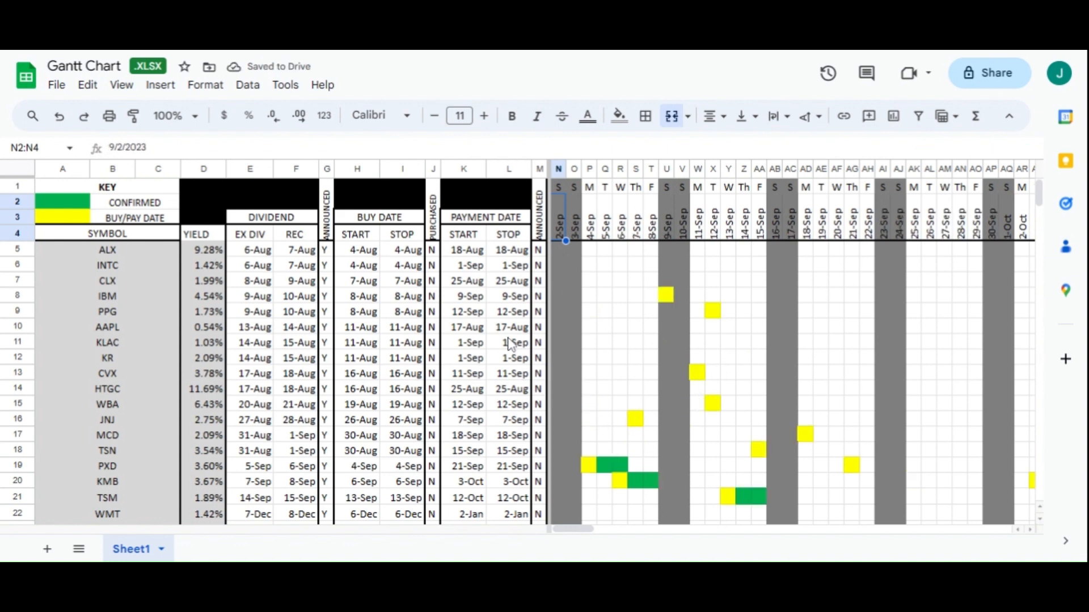
Select the chart area N5:MF43 and review its list of conditional formatting rules.
{"action": "left_click", "coordinate": [620, 357]}
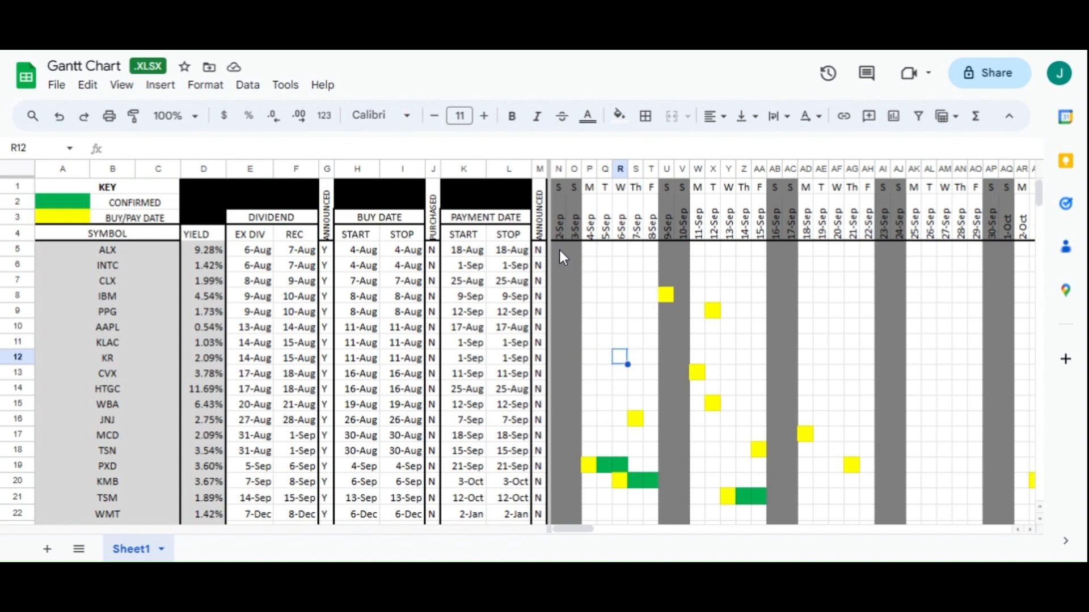
{"action": "scroll", "coordinate": [767, 330], "scroll_direction": "down", "scroll_amount": 4}
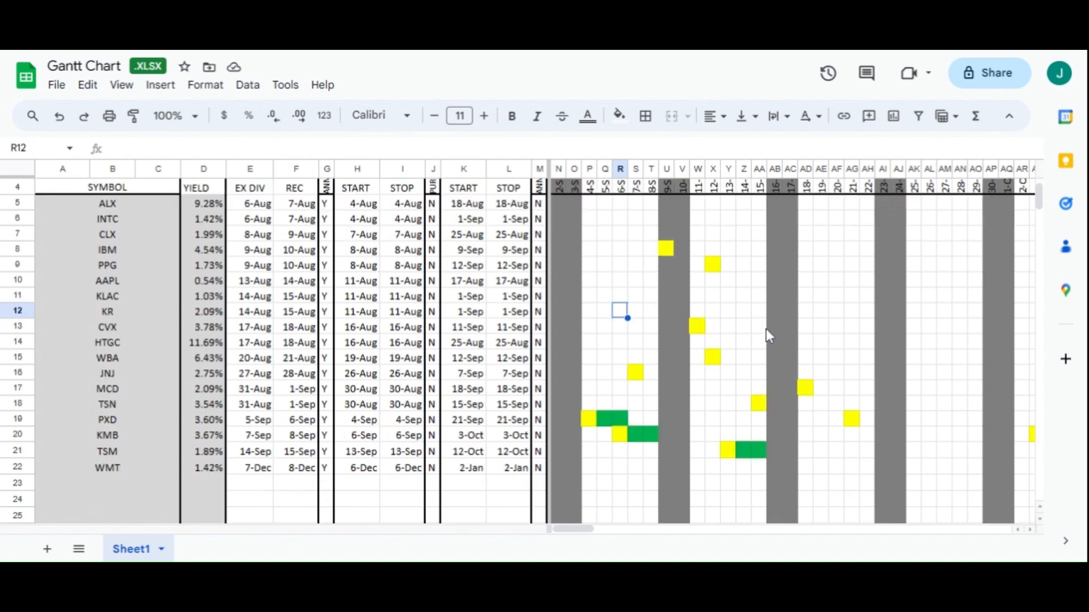
{"action": "scroll", "coordinate": [766, 330], "scroll_direction": "down", "scroll_amount": 4}
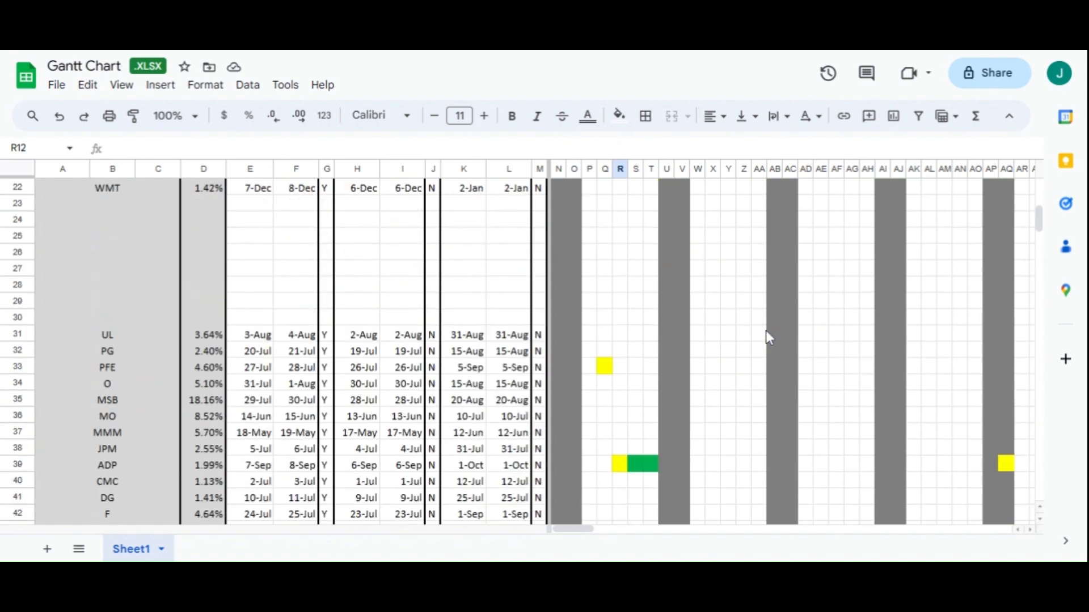
{"action": "scroll", "coordinate": [766, 333], "scroll_direction": "up", "scroll_amount": 7}
{"action": "left_click_drag", "start_coordinate": [557, 246], "coordinate": [933, 477]}
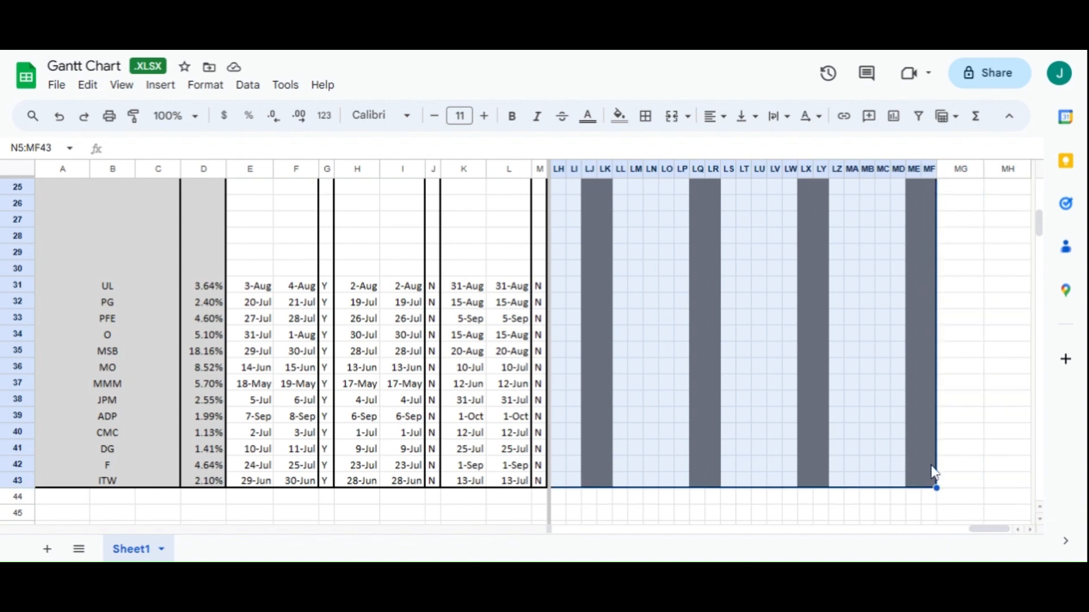
{"action": "left_click", "coordinate": [211, 92]}
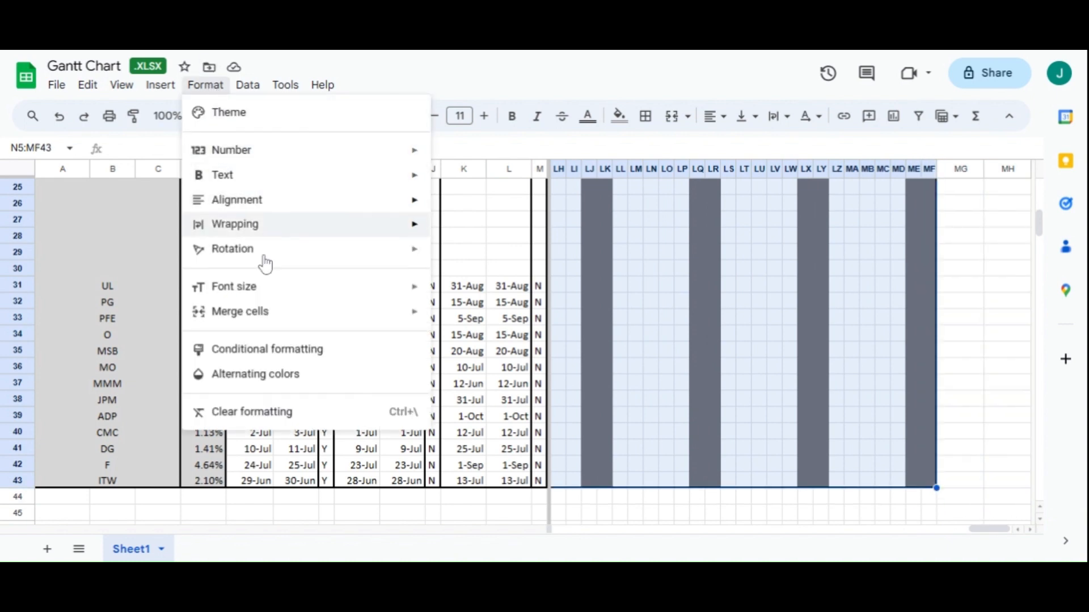
{"action": "left_click", "coordinate": [314, 352]}
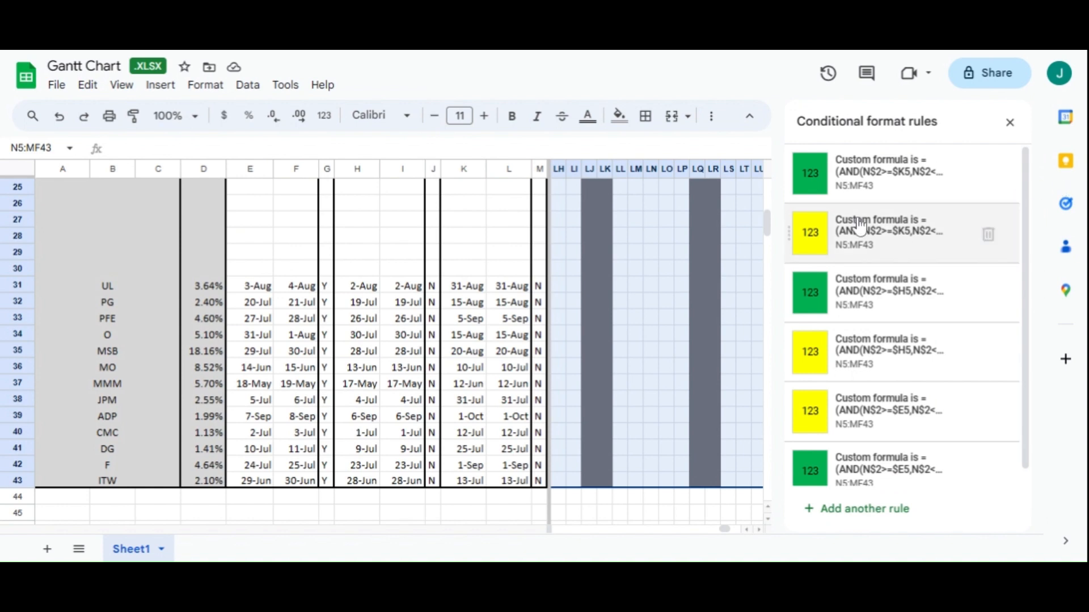
{"action": "scroll", "coordinate": [871, 335], "scroll_direction": "down", "scroll_amount": 1}
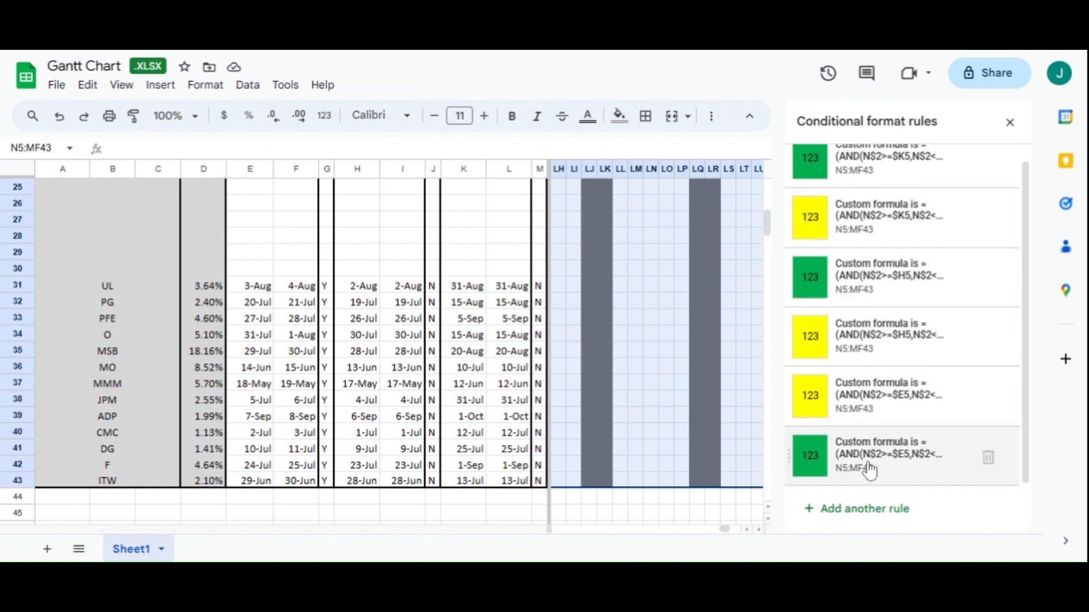
{"action": "scroll", "coordinate": [862, 374], "scroll_direction": "up", "scroll_amount": 1}
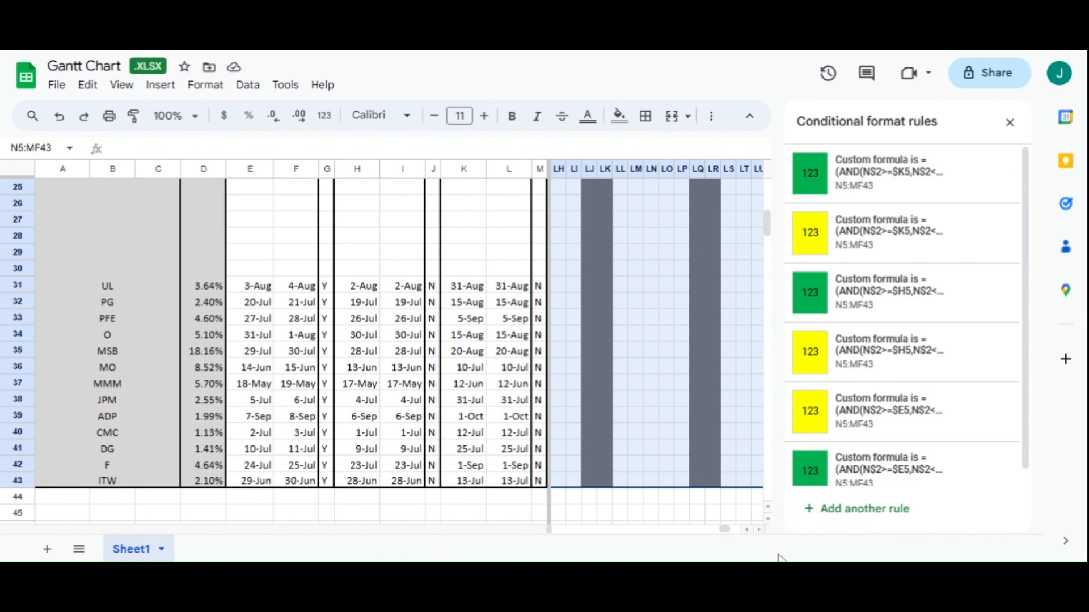
{"action": "left_click_drag", "start_coordinate": [728, 530], "coordinate": [518, 549]}
{"action": "scroll", "coordinate": [425, 400], "scroll_direction": "up", "scroll_amount": 8}
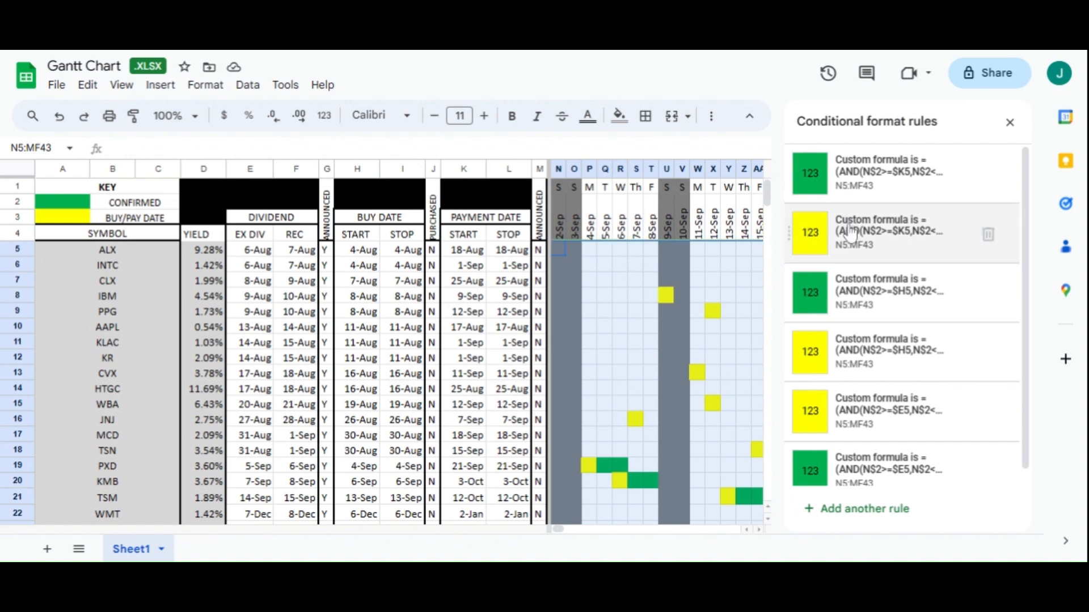
{"action": "scroll", "coordinate": [902, 397], "scroll_direction": "down", "scroll_amount": 1}
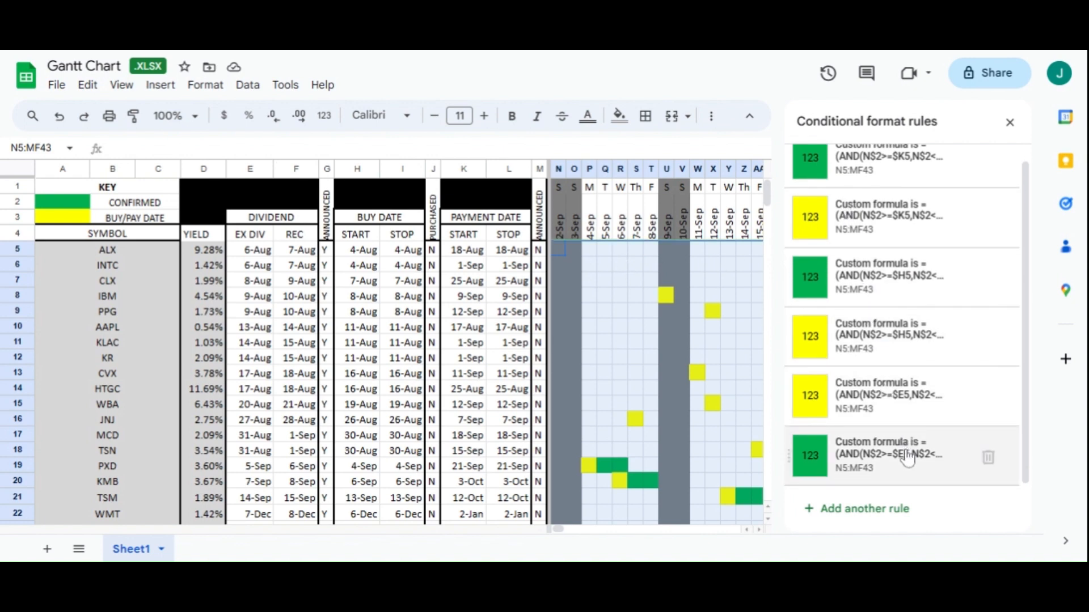
{"action": "left_click", "coordinate": [907, 458]}
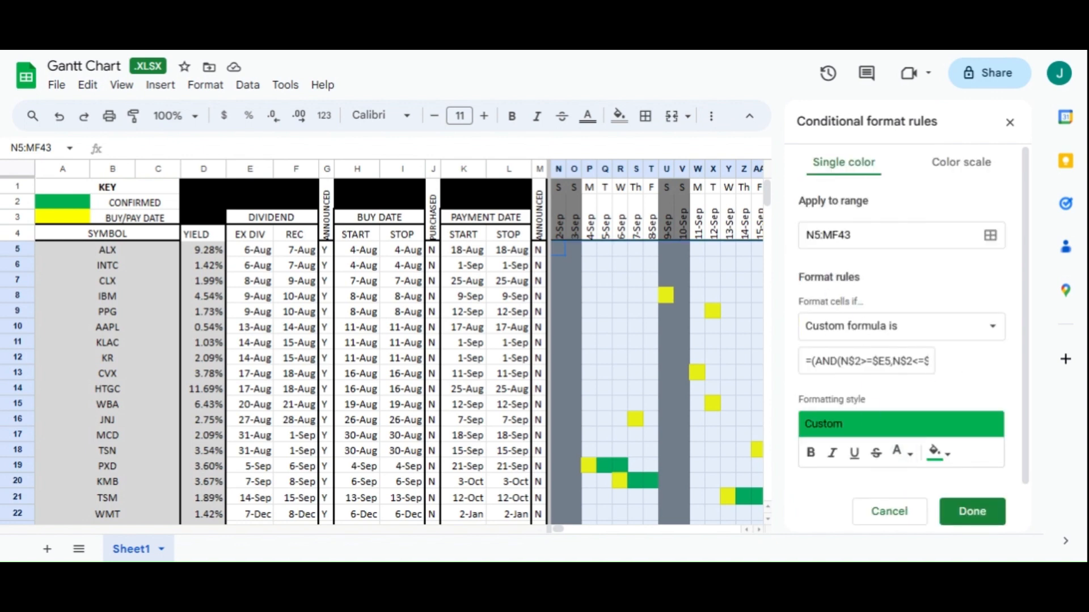
{"action": "left_click_drag", "start_coordinate": [805, 361], "coordinate": [905, 361]}
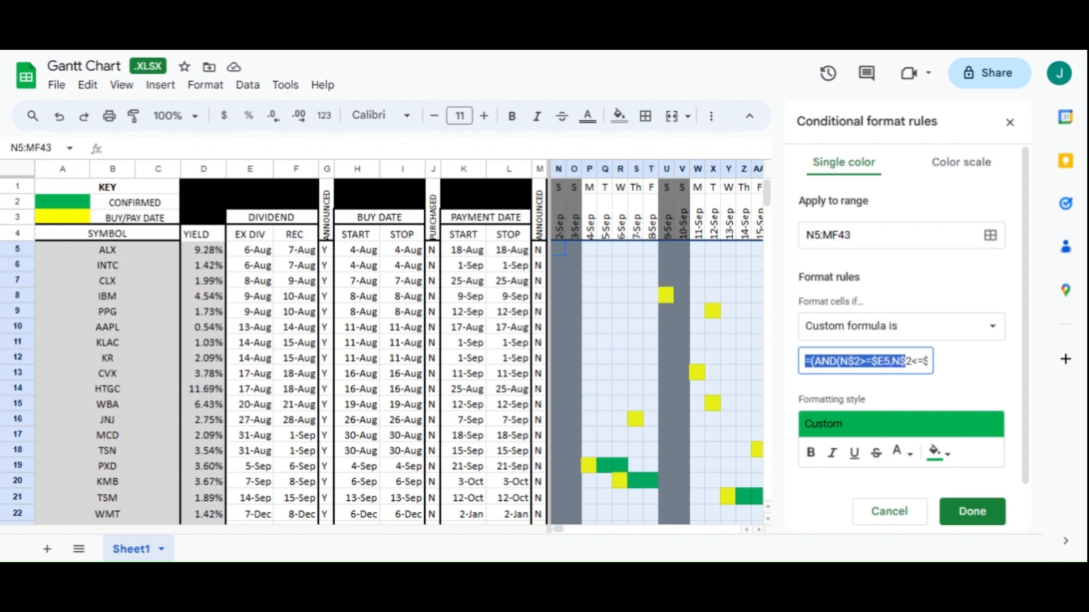
{"action": "left_click_drag", "start_coordinate": [901, 362], "coordinate": [926, 361]}
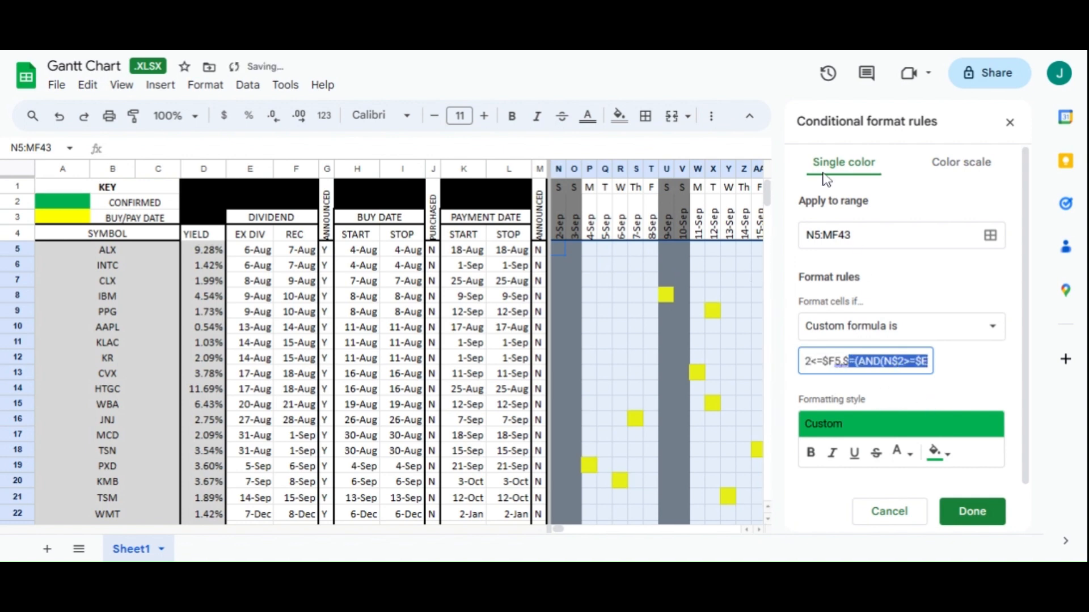
{"action": "left_click", "coordinate": [60, 119]}
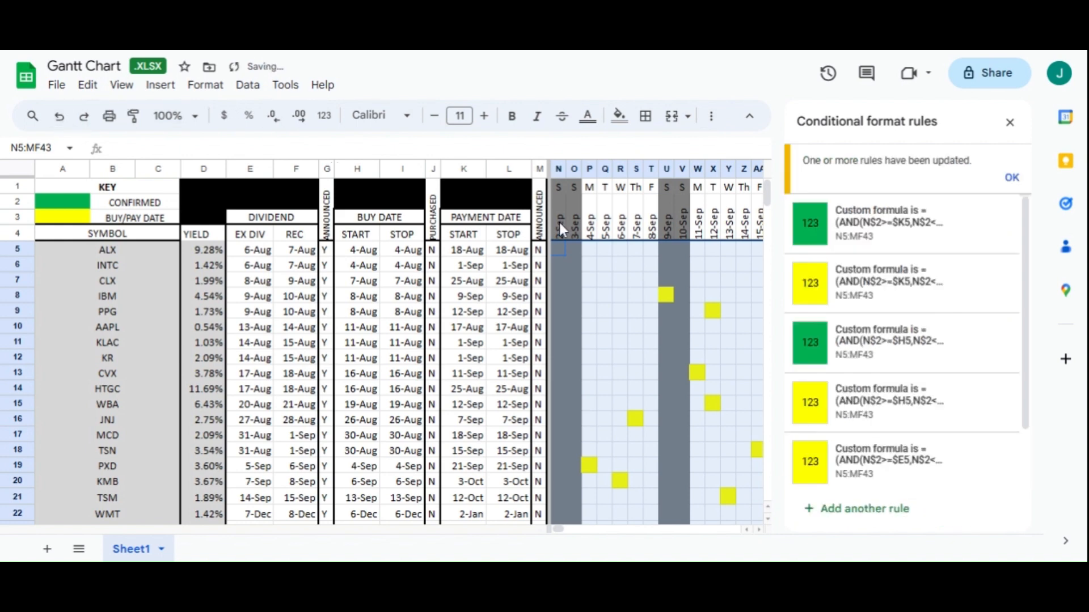
Open the green rule based on the dividend dates in column E, examine its full custom formula, and close the rule.
{"action": "left_click", "coordinate": [887, 461]}
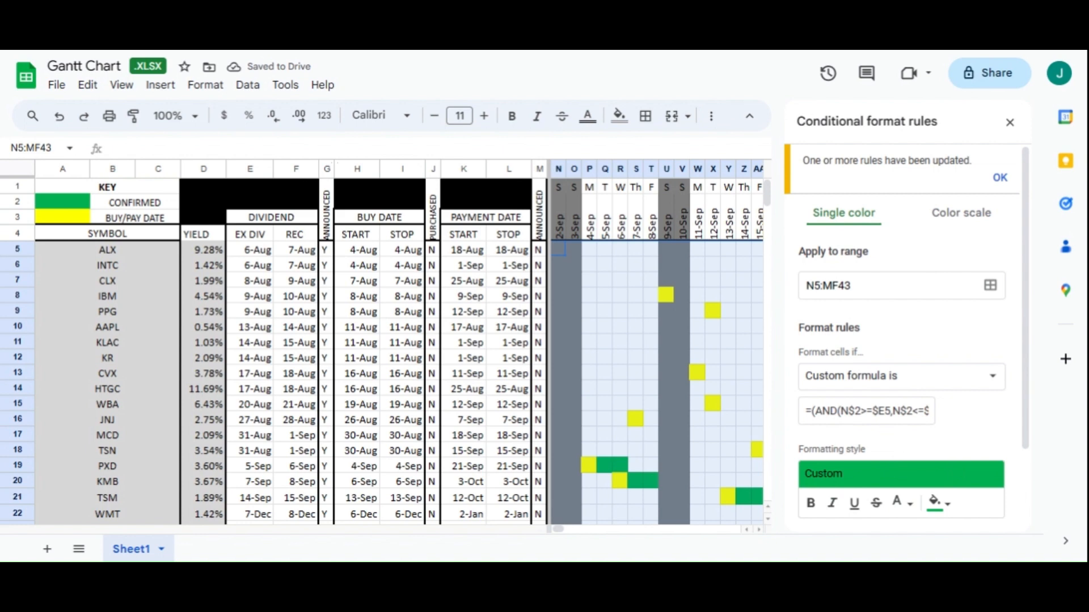
{"action": "left_click_drag", "start_coordinate": [804, 411], "coordinate": [1009, 417]}
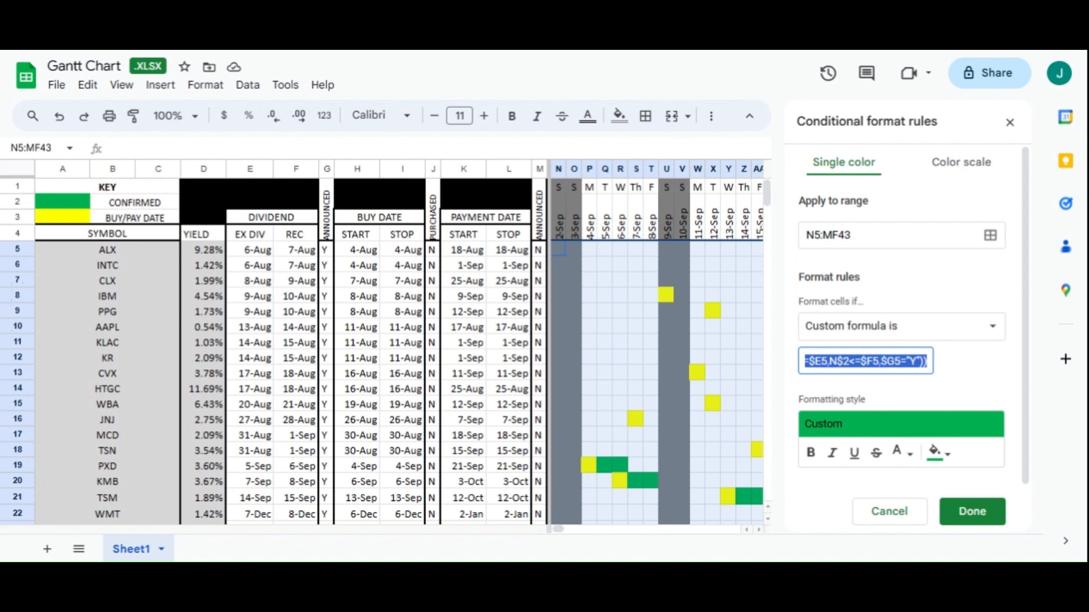
{"action": "left_click", "coordinate": [972, 511]}
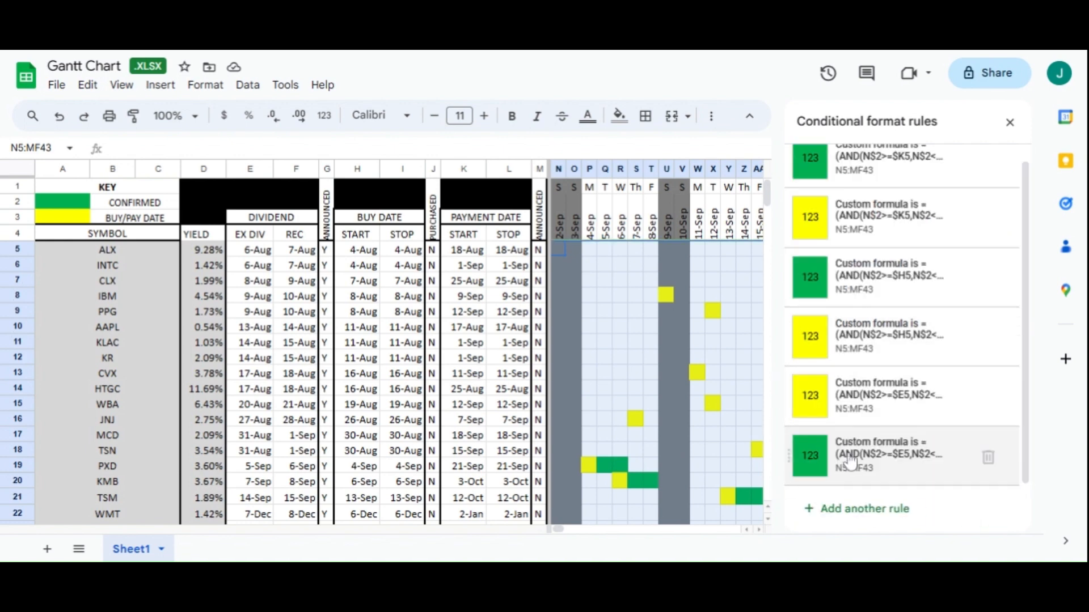
Open the yellow rule based on the dividend dates in column E, examine its full custom formula, and close the rule.
{"action": "left_click", "coordinate": [869, 412]}
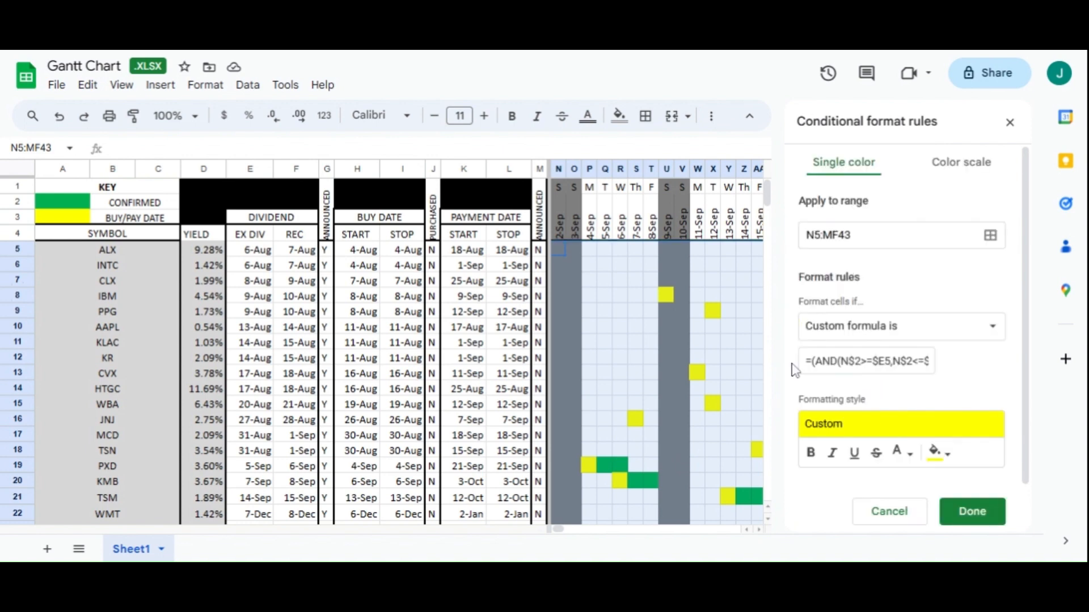
{"action": "left_click_drag", "start_coordinate": [806, 361], "coordinate": [967, 372]}
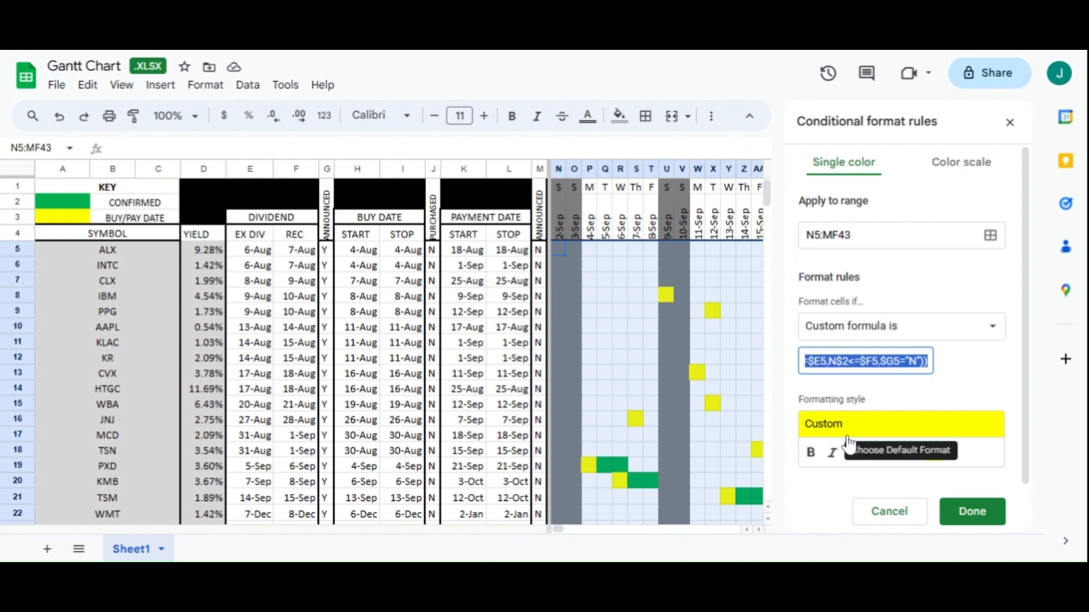
{"action": "left_click", "coordinate": [902, 519]}
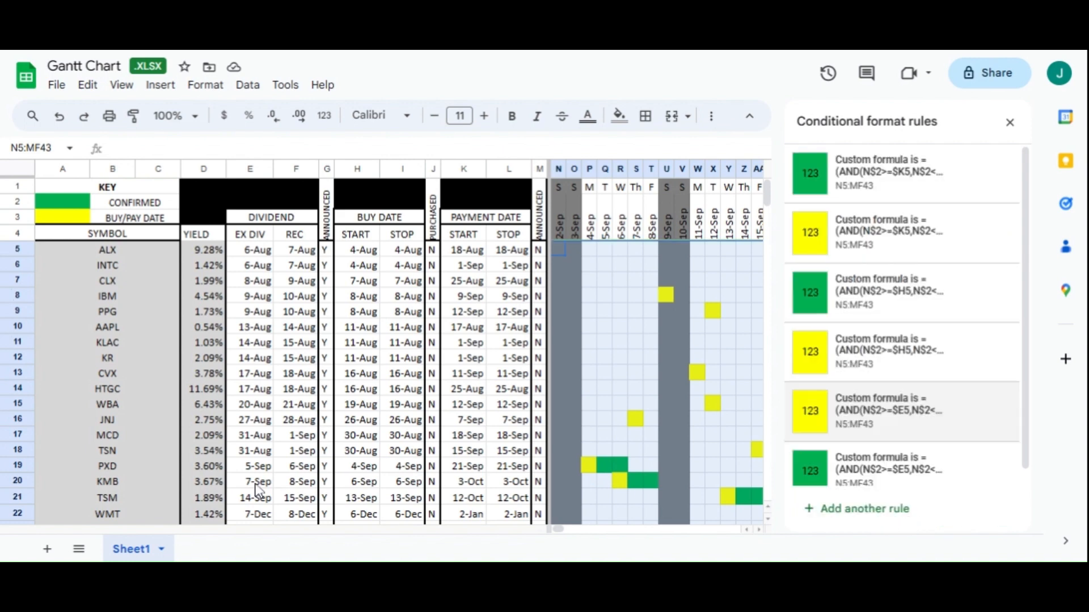
Set PXD's dividend announced flag in G19 to N, and undo the change.
{"action": "left_click", "coordinate": [321, 467]}
{"action": "type", "text": "N"}
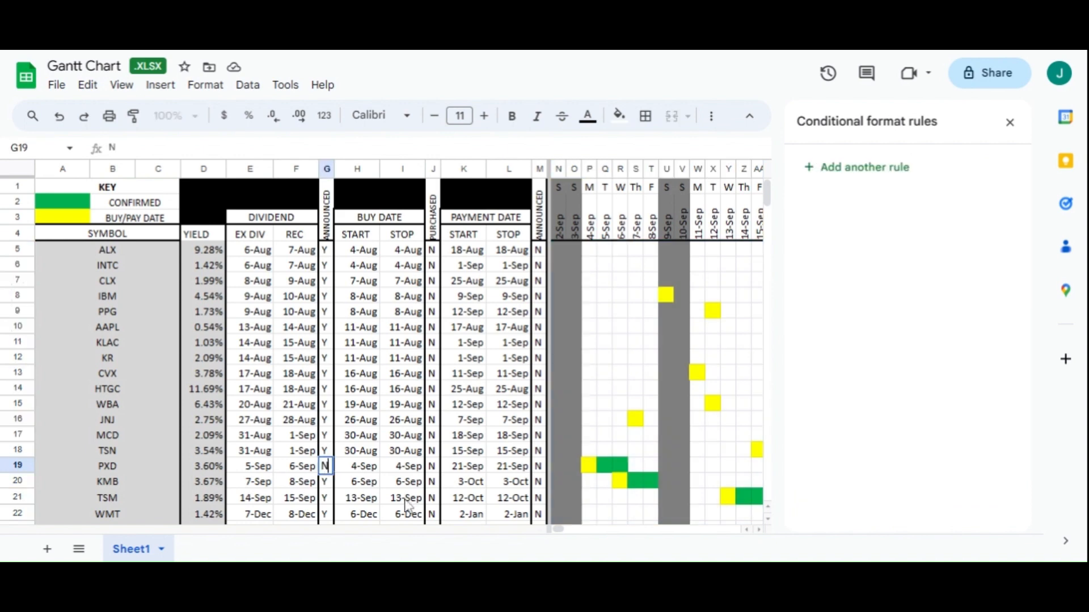
{"action": "key", "text": "Return"}
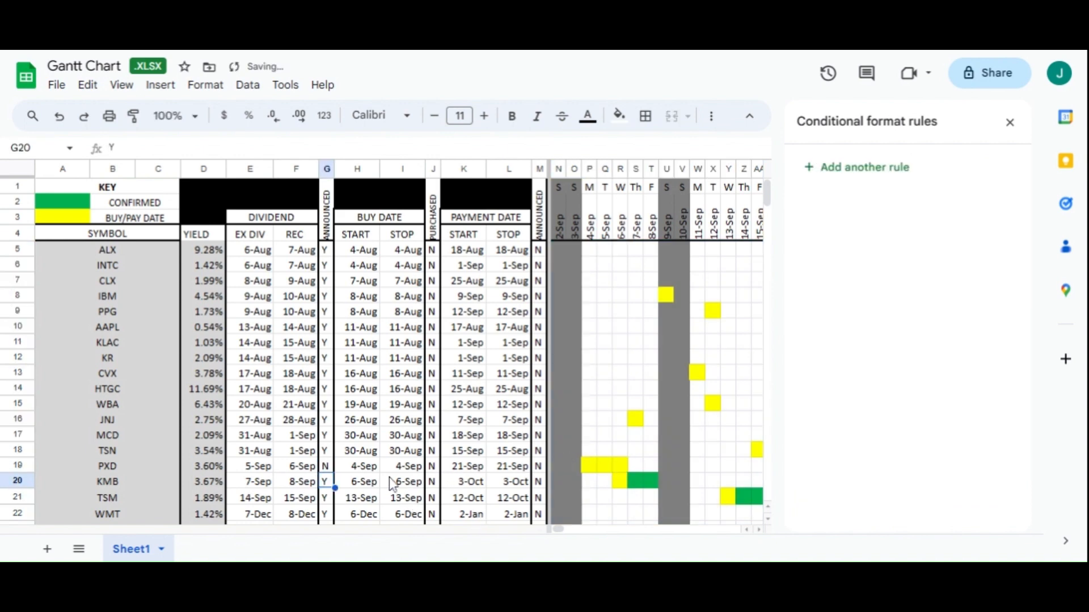
{"action": "left_click", "coordinate": [59, 115]}
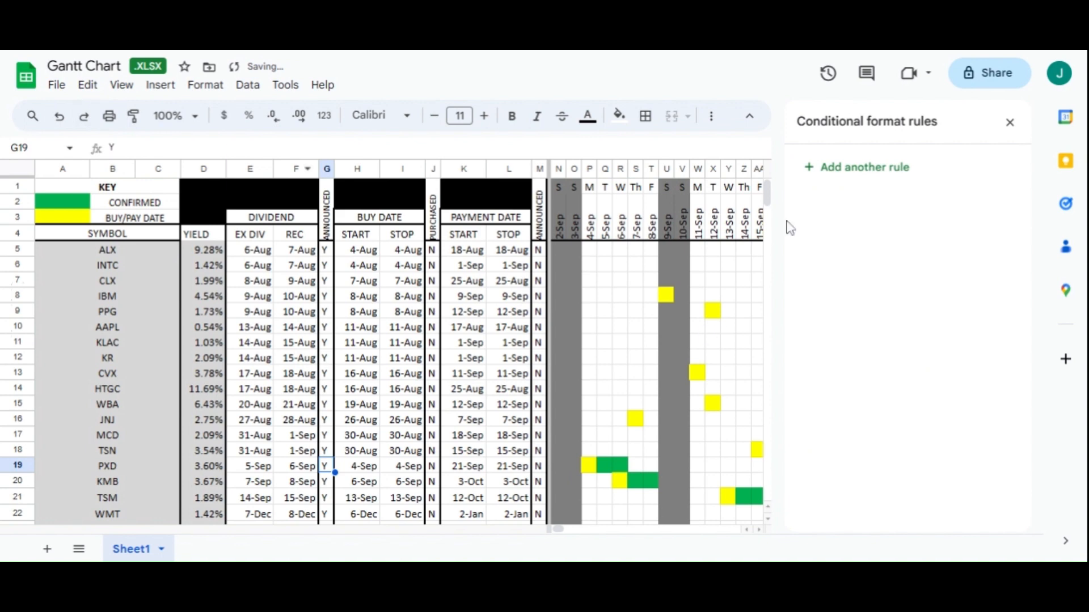
From chart cell P10, open the green rule based on the buy dates in column H and examine its custom formula and fill colour choices.
{"action": "left_click", "coordinate": [589, 327]}
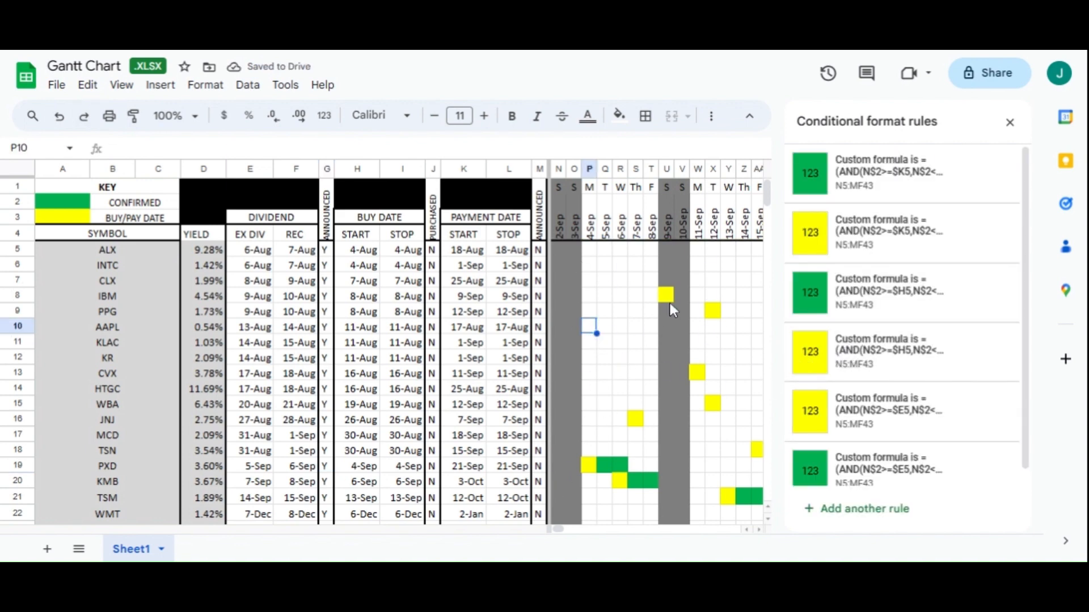
{"action": "scroll", "coordinate": [953, 397], "scroll_direction": "down", "scroll_amount": 1}
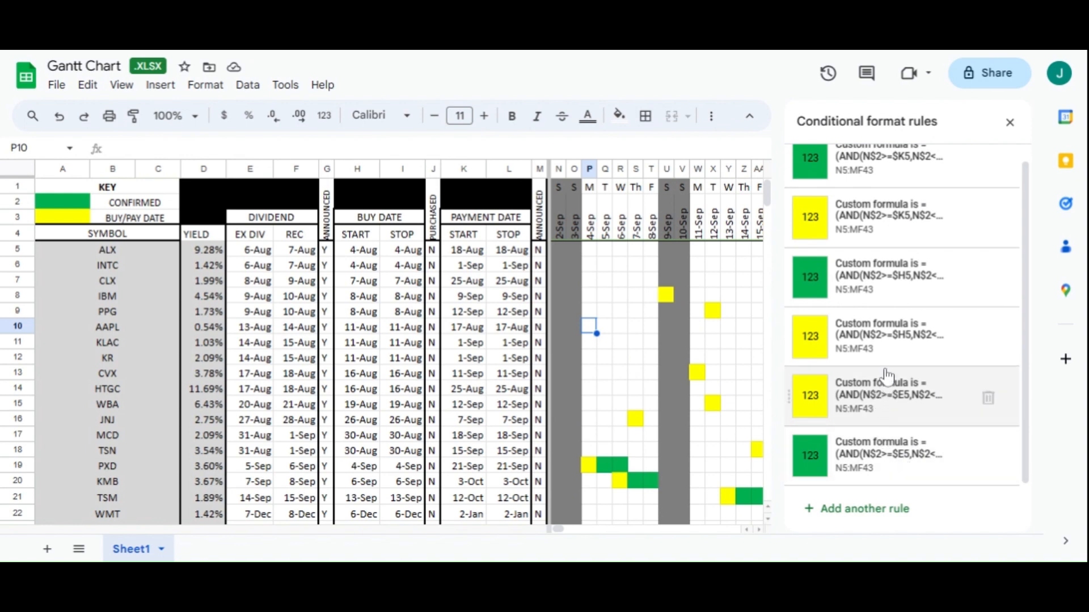
{"action": "scroll", "coordinate": [879, 397], "scroll_direction": "up", "scroll_amount": 1}
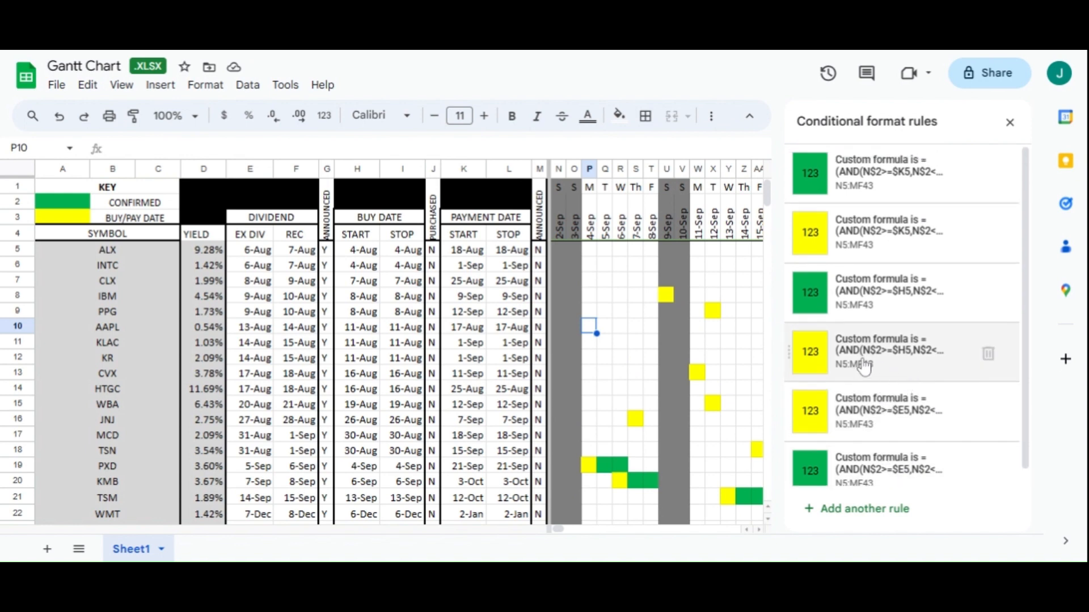
{"action": "left_click", "coordinate": [875, 301]}
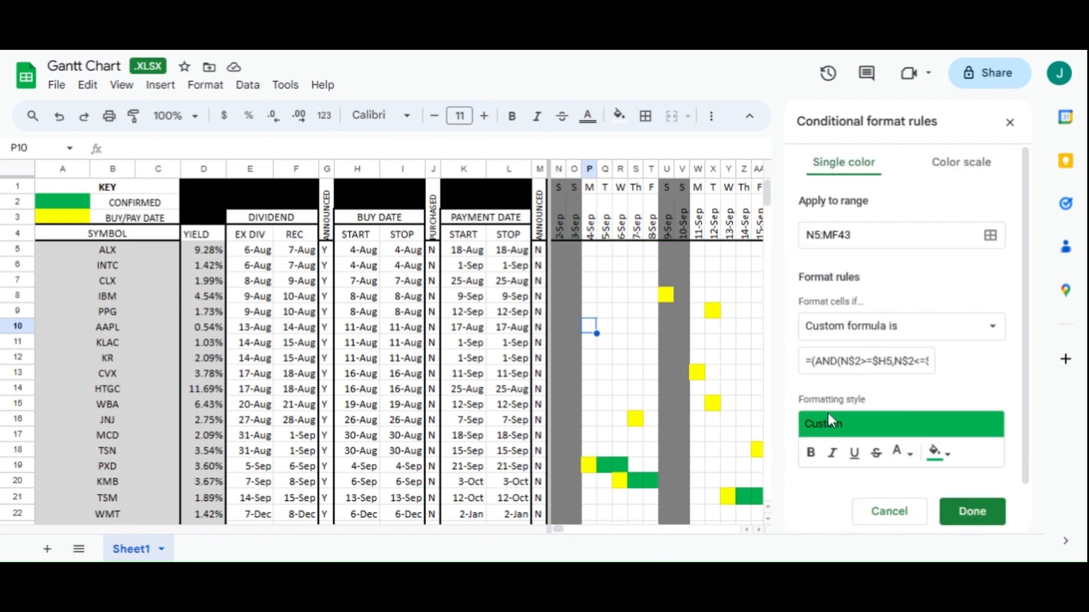
{"action": "left_click_drag", "start_coordinate": [805, 361], "coordinate": [943, 369]}
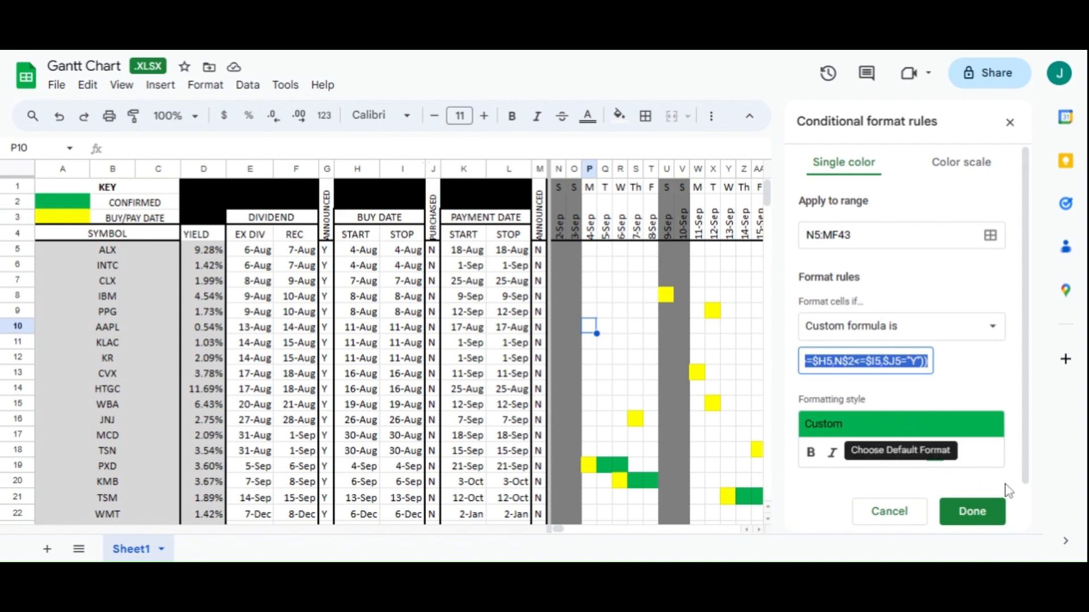
{"action": "left_click", "coordinate": [941, 455]}
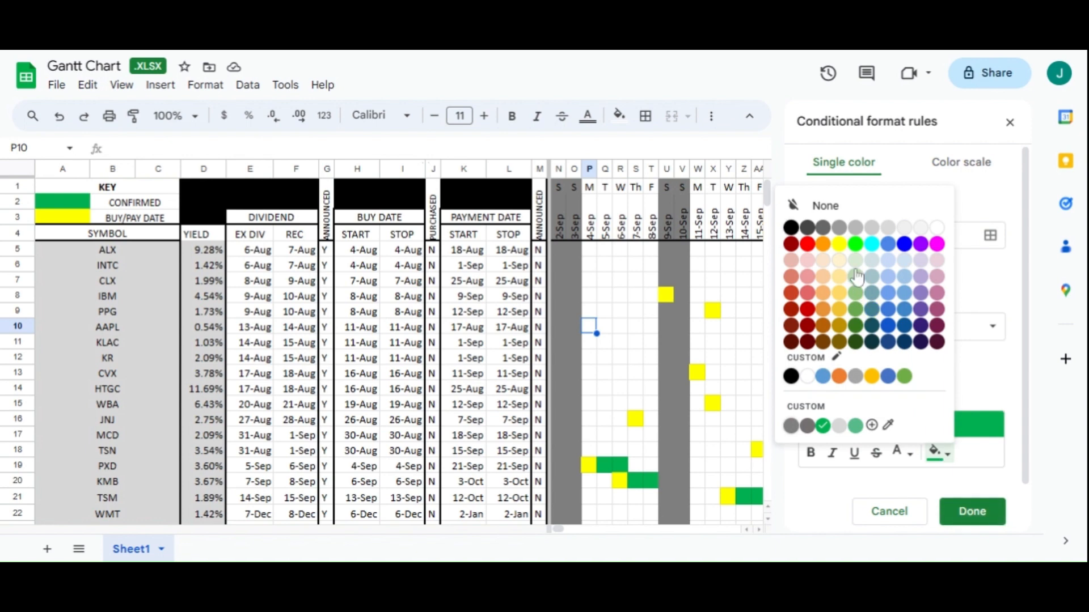
{"action": "left_click", "coordinate": [961, 516]}
{"action": "left_click", "coordinate": [967, 513]}
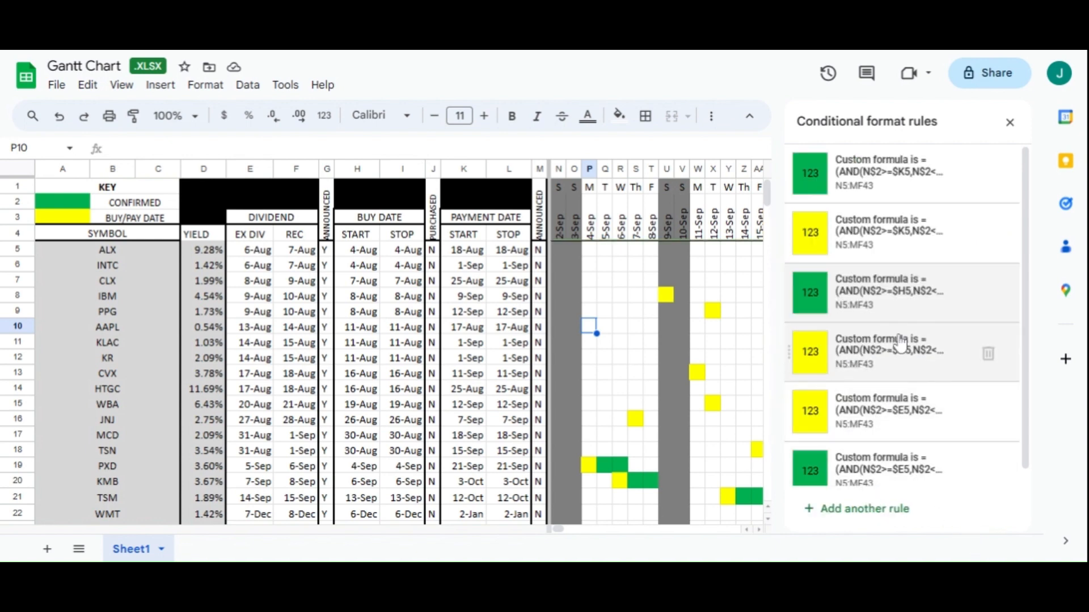
Reopen the green buy-date rule, recheck its custom formula through to the purchased flag condition, and close the rule.
{"action": "left_click", "coordinate": [883, 303]}
{"action": "left_click", "coordinate": [808, 362]}
{"action": "left_click_drag", "start_coordinate": [812, 363], "coordinate": [971, 366]}
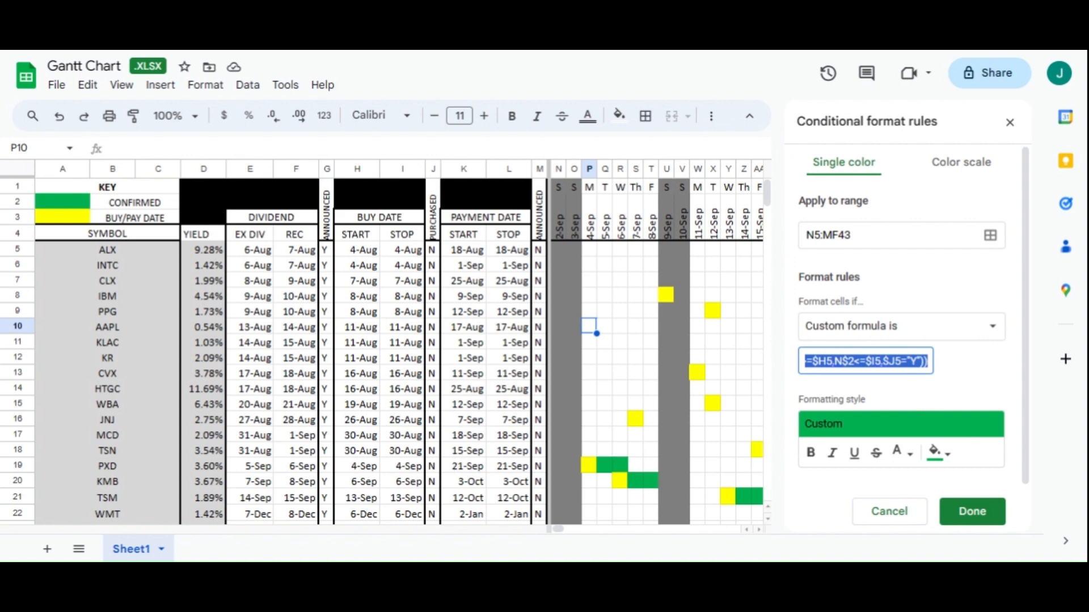
{"action": "left_click", "coordinate": [972, 513]}
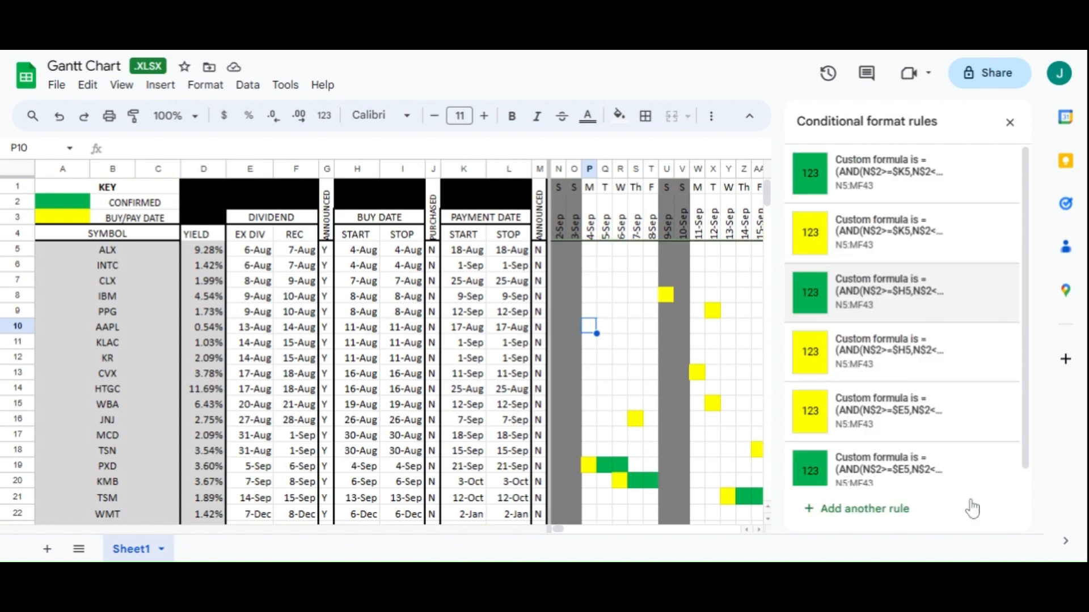
Open the yellow rule based on the buy dates in column H, examine its full custom formula, and close the rule.
{"action": "left_click", "coordinate": [872, 369]}
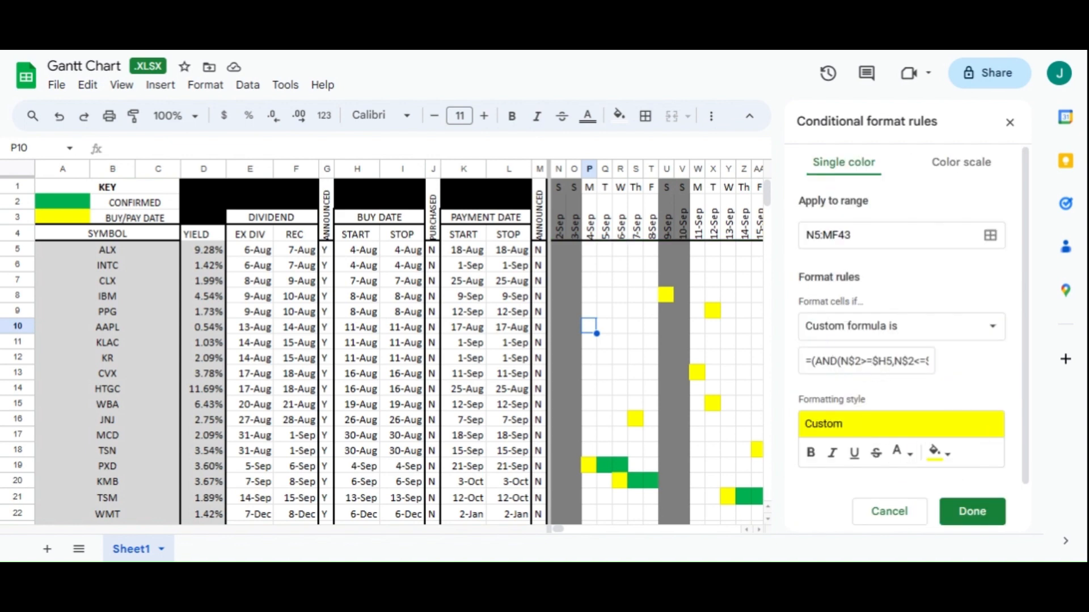
{"action": "left_click_drag", "start_coordinate": [805, 361], "coordinate": [936, 364]}
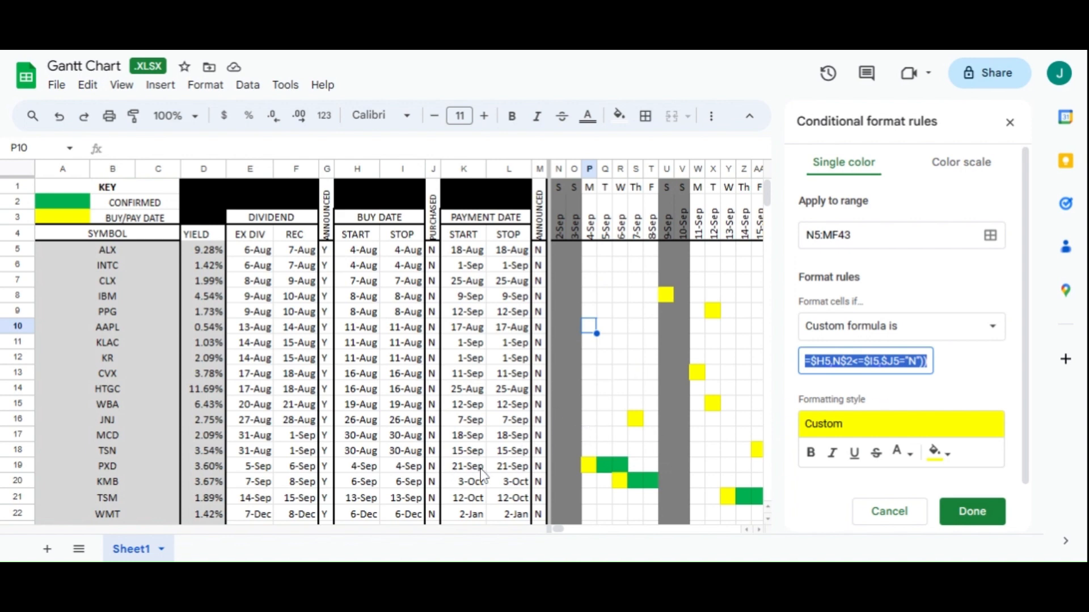
{"action": "left_click", "coordinate": [952, 517]}
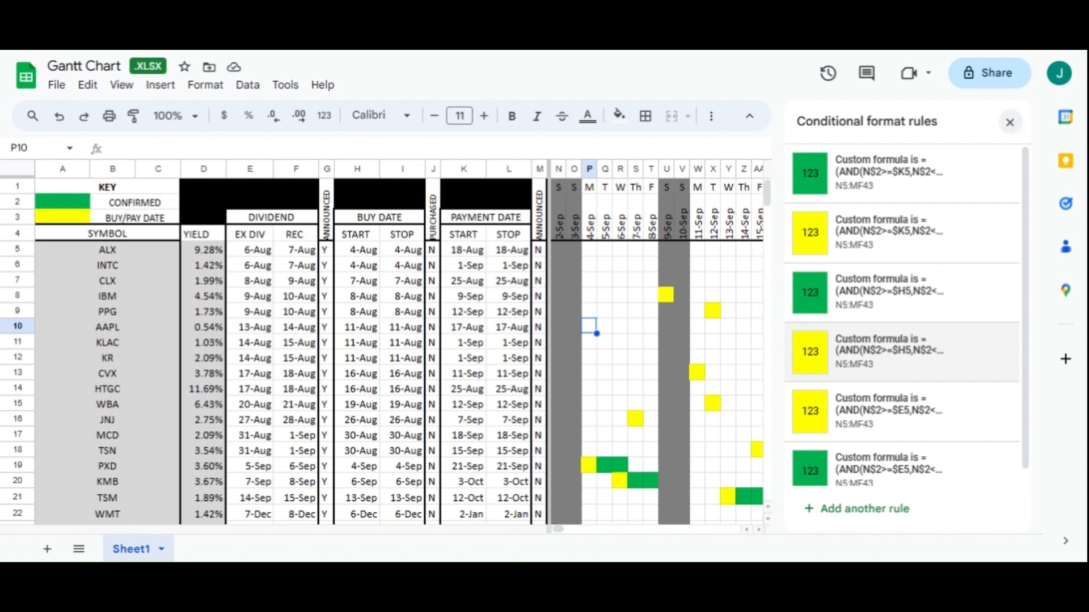
Close the conditional formatting rules and look over the full width of the Gantt chart.
{"action": "left_click", "coordinate": [1009, 121]}
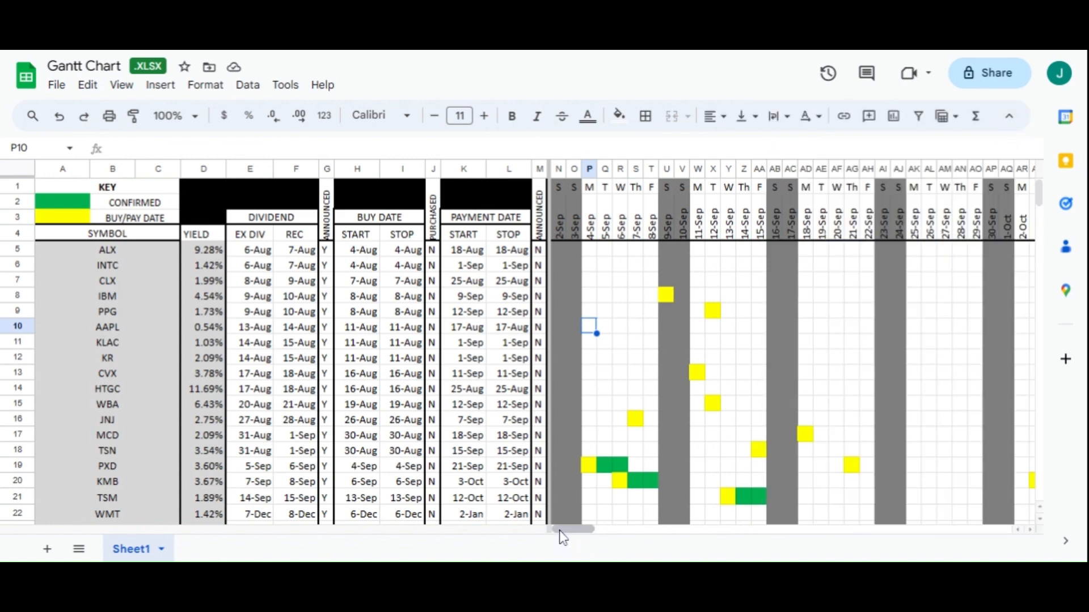
{"action": "mouse_move", "coordinate": [567, 529]}
{"action": "left_mouse_down"}
{"action": "mouse_move", "coordinate": [642, 548]}
{"action": "mouse_move", "coordinate": [554, 539]}
{"action": "left_mouse_up"}
{"action": "scroll", "coordinate": [661, 396], "scroll_direction": "down", "scroll_amount": 2}
{"action": "scroll", "coordinate": [661, 396], "scroll_direction": "up", "scroll_amount": 2}
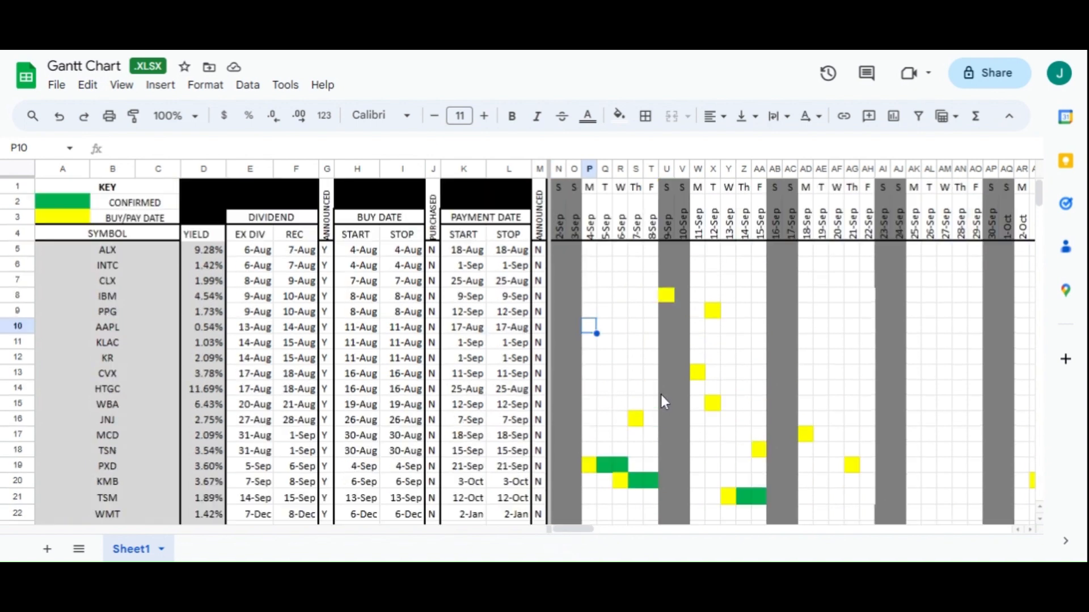